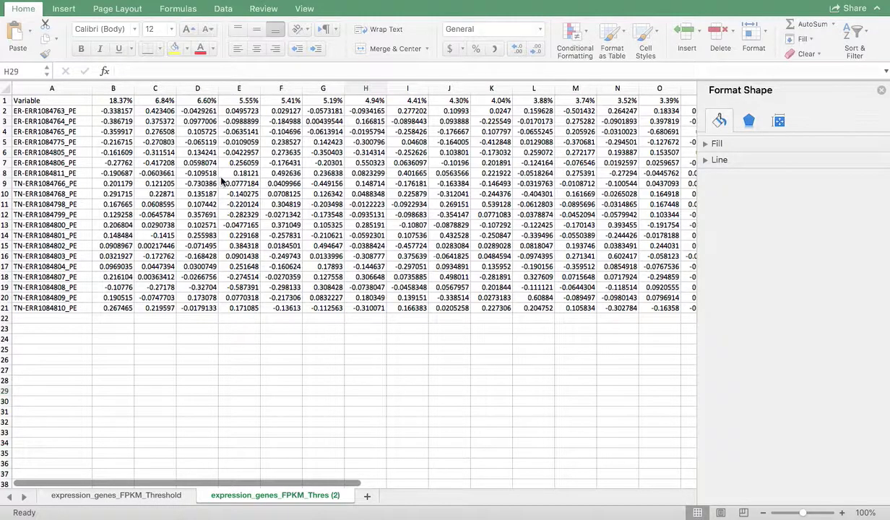
- Review the sample names in column A, noting ER ends at A8 and TN starts at A9
left_click(56, 110)
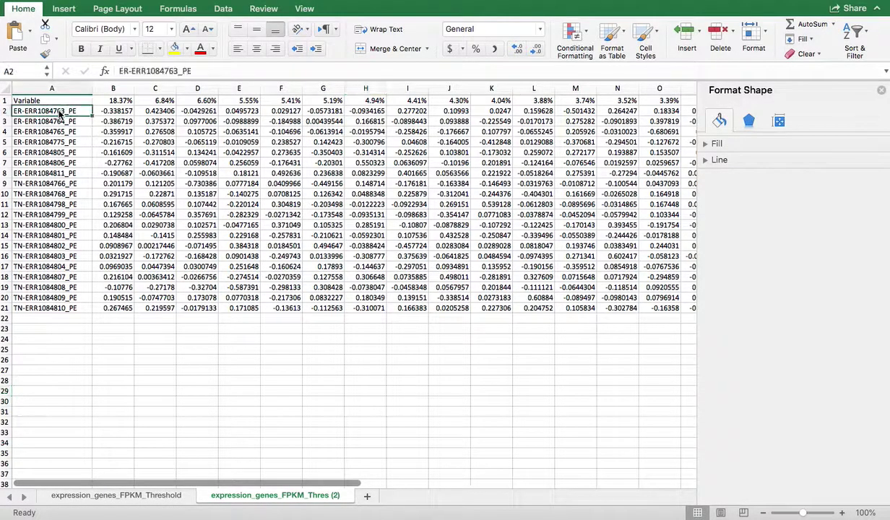
left_click(55, 307, "shift")
left_click(66, 317)
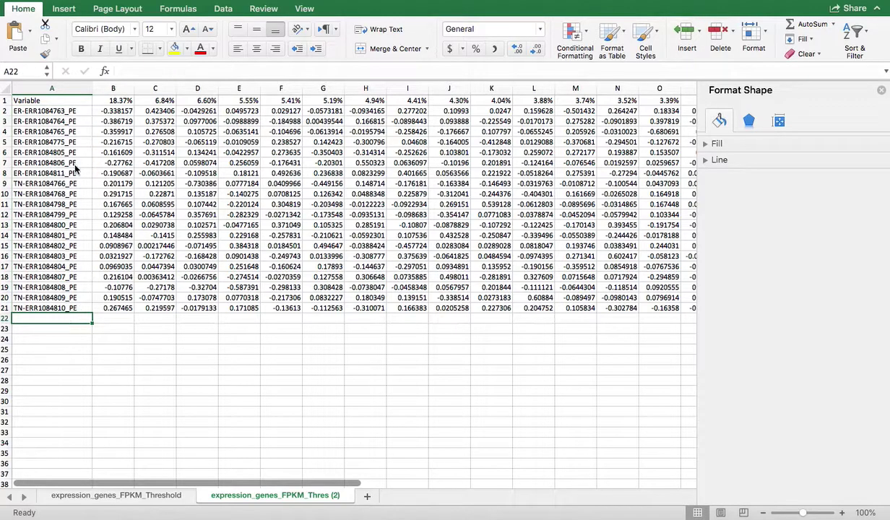
left_click(17, 110)
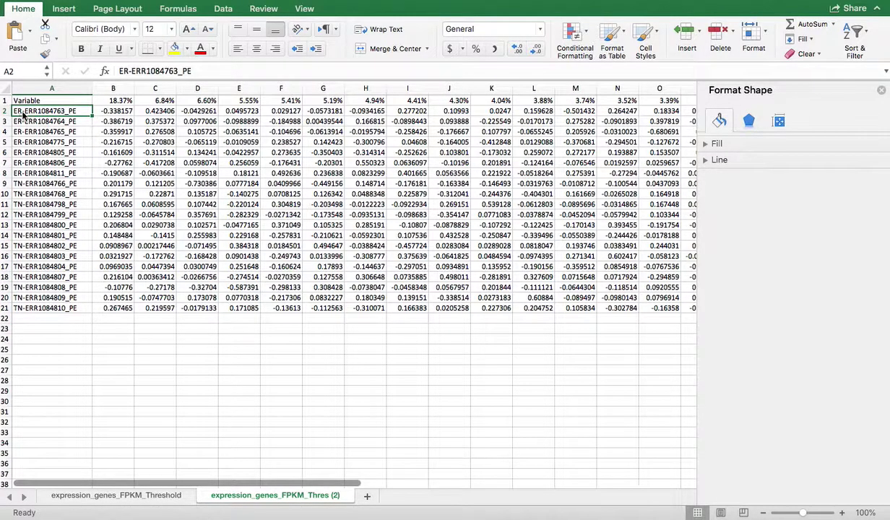
left_click(31, 191)
left_click(29, 185)
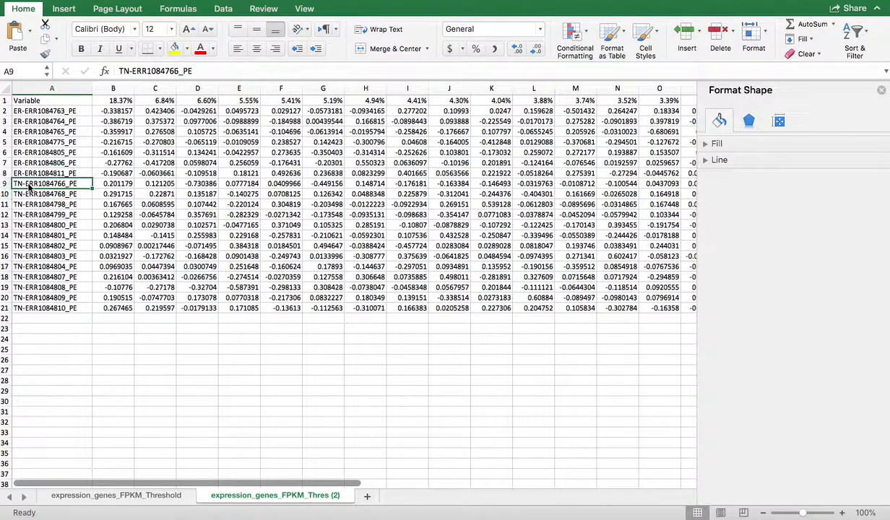
left_click(18, 174)
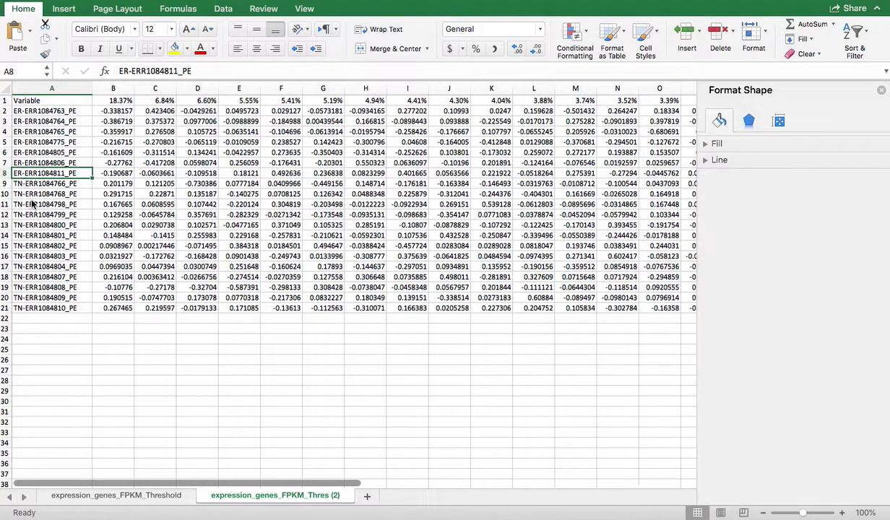
- Check the variance percentages in row 1 from B1 through E1
left_click(116, 102)
key("Right")
key("Right")
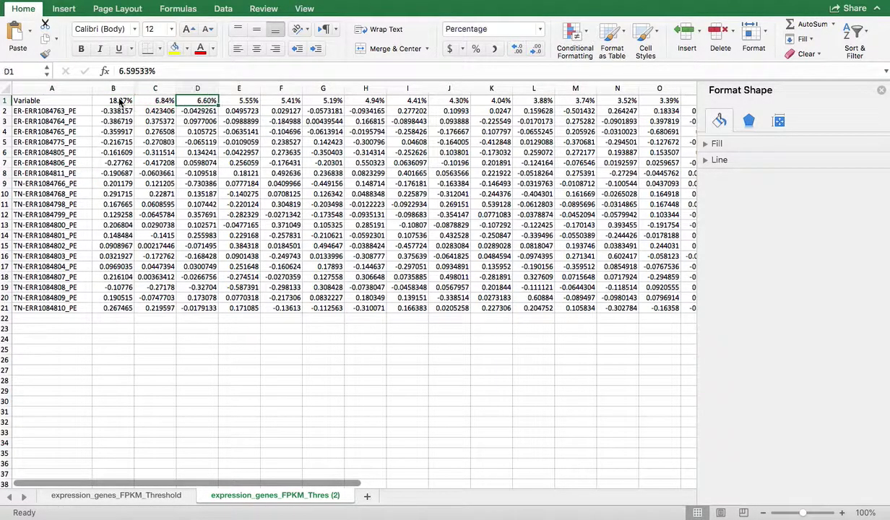
left_click(119, 101)
left_click(154, 99)
left_click(211, 101)
left_click(242, 103)
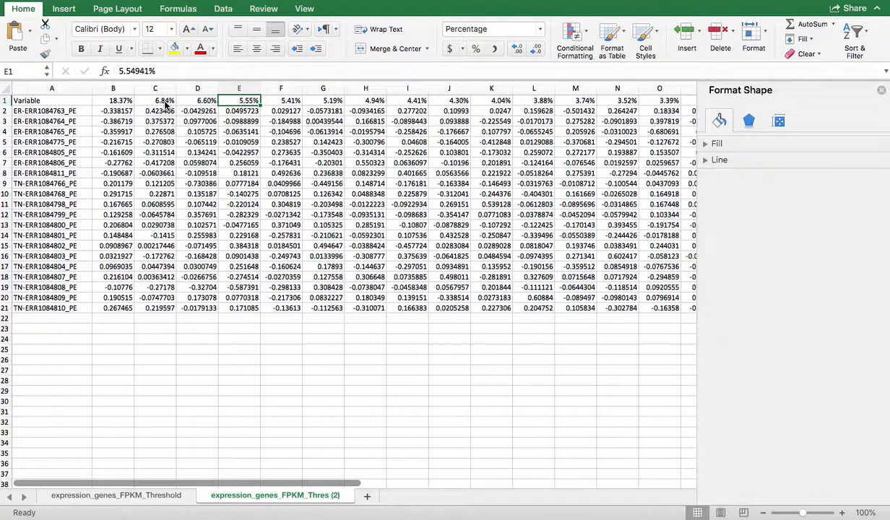
left_click(62, 102)
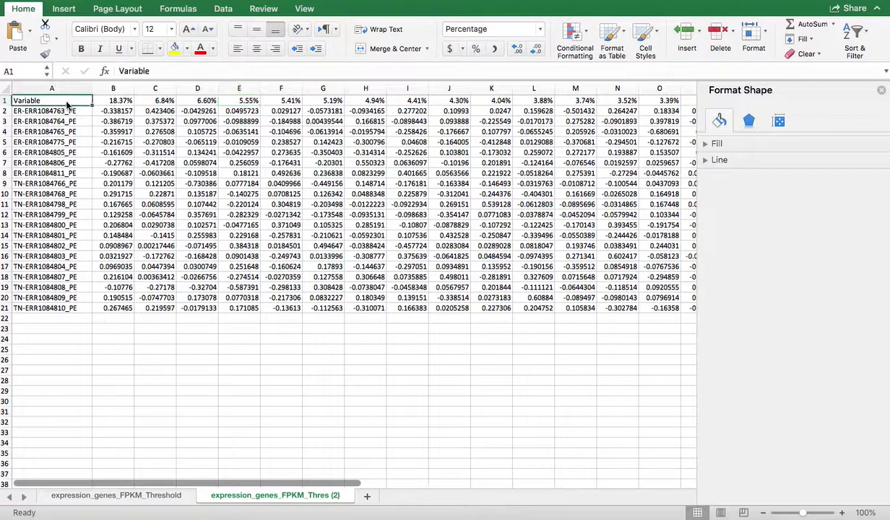
- Try a scatter chart of sample names plus two components, then delete it
left_click(157, 309, "shift")
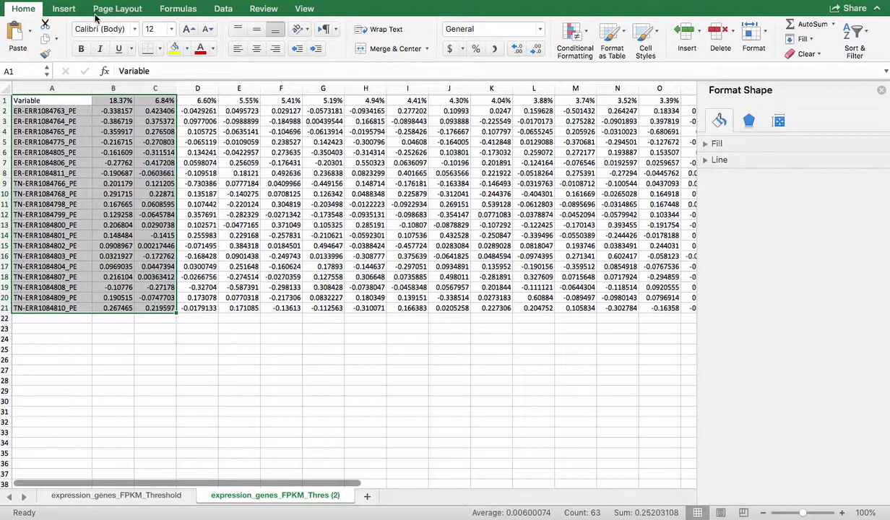
left_click(64, 10)
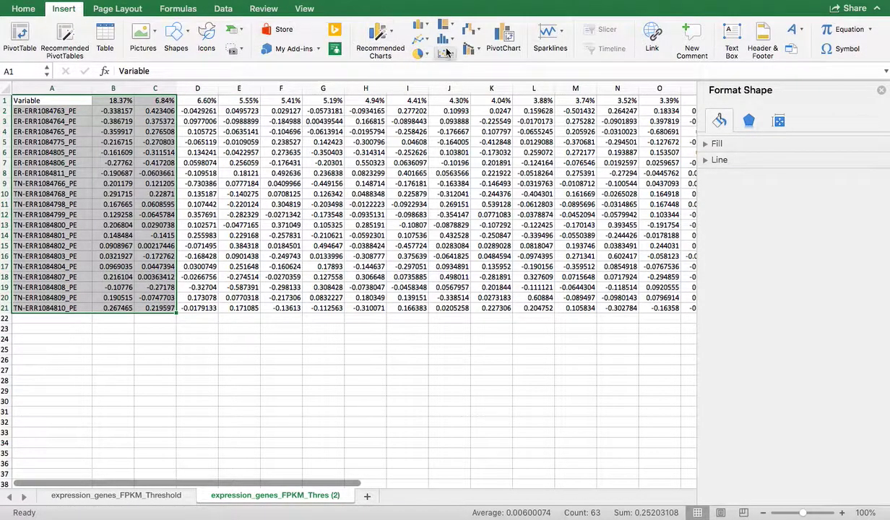
left_click(442, 54)
left_click(468, 109)
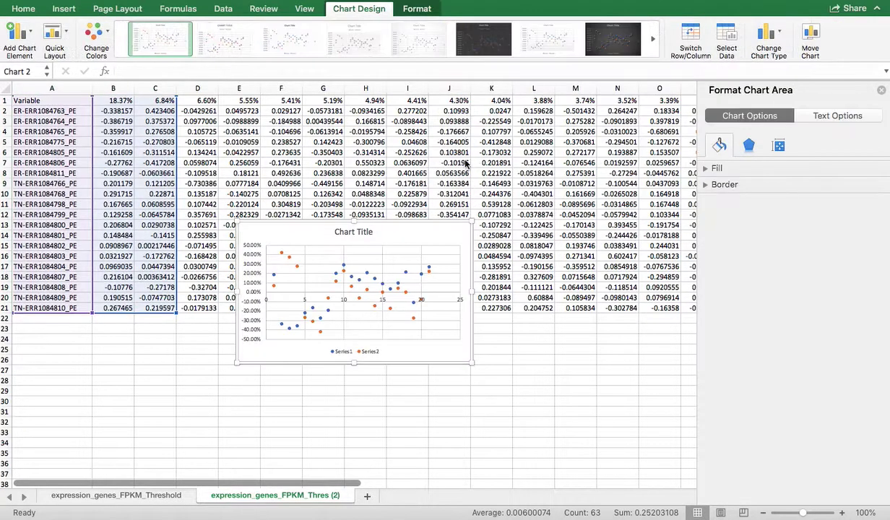
key("Delete")
left_click(434, 361)
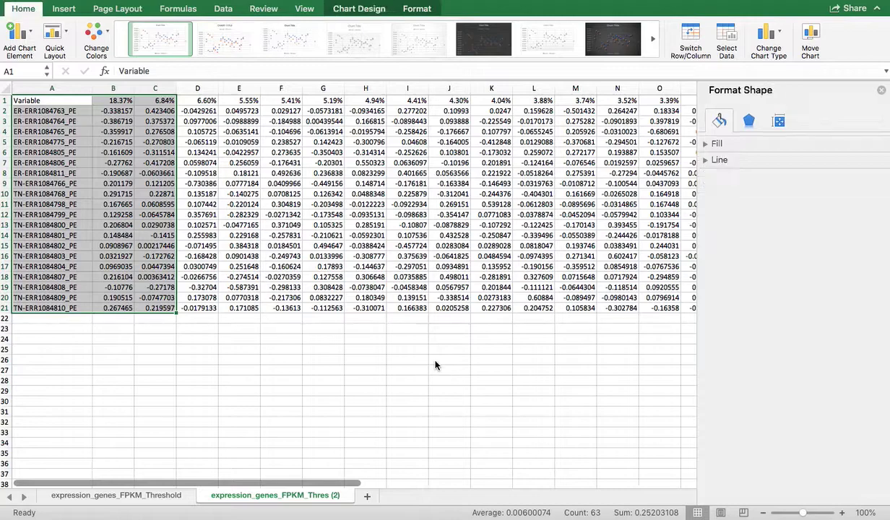
- Insert a markers-only scatter chart of the component values in B2:C21
left_click_drag(112, 112, 167, 311)
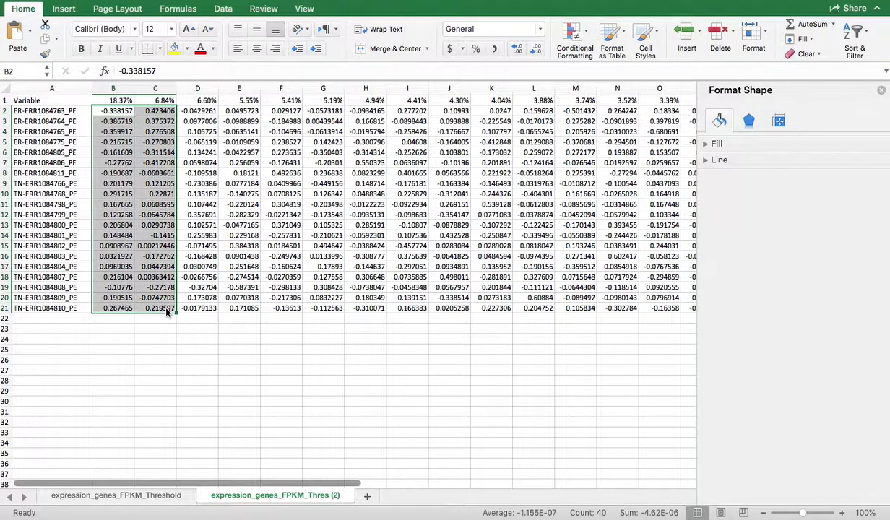
left_click(63, 9)
left_click(444, 52)
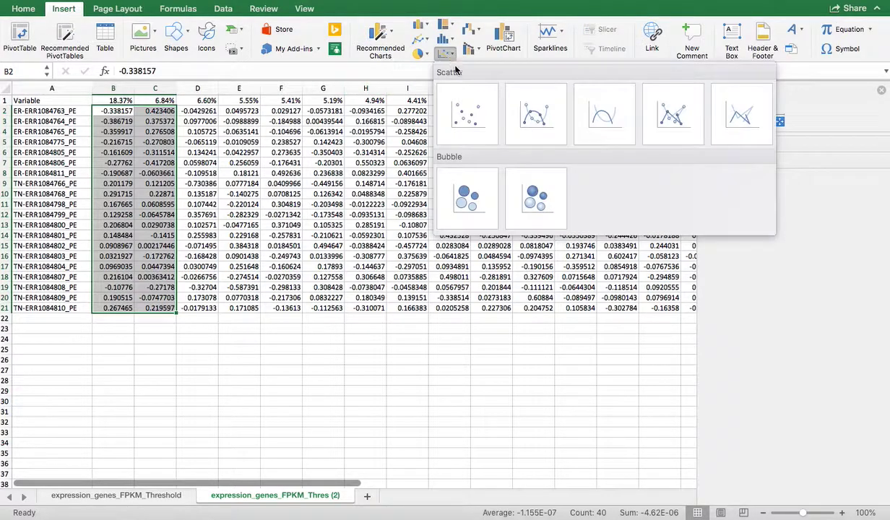
left_click(477, 107)
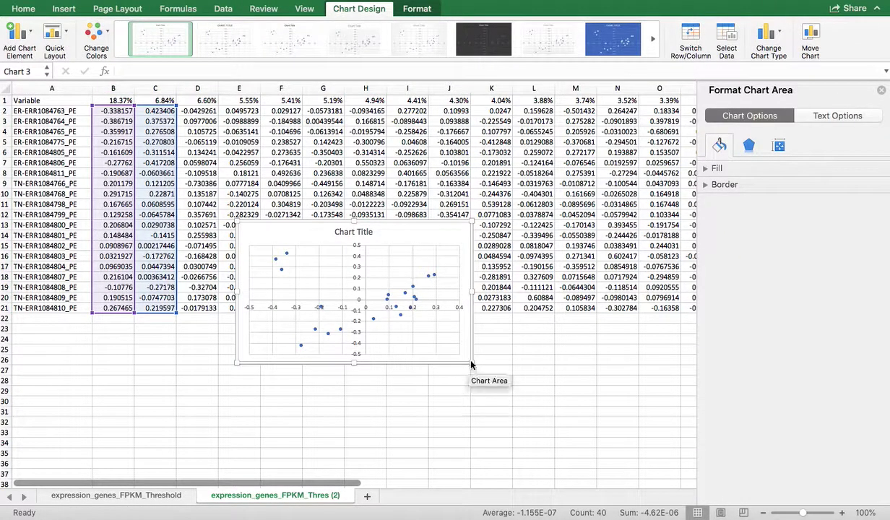
- Enlarge the chart downward, rightward and upward, and select its gridlines
left_click_drag(471, 364, 552, 442)
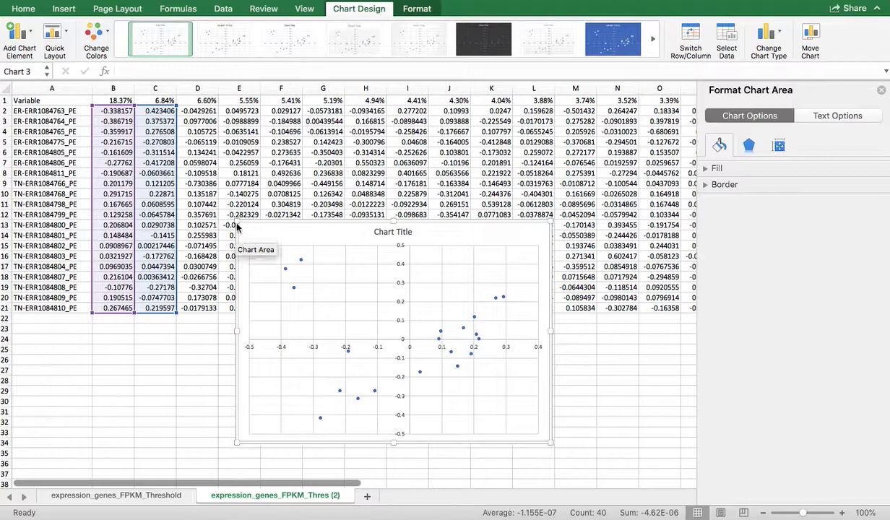
left_click_drag(237, 227, 234, 189)
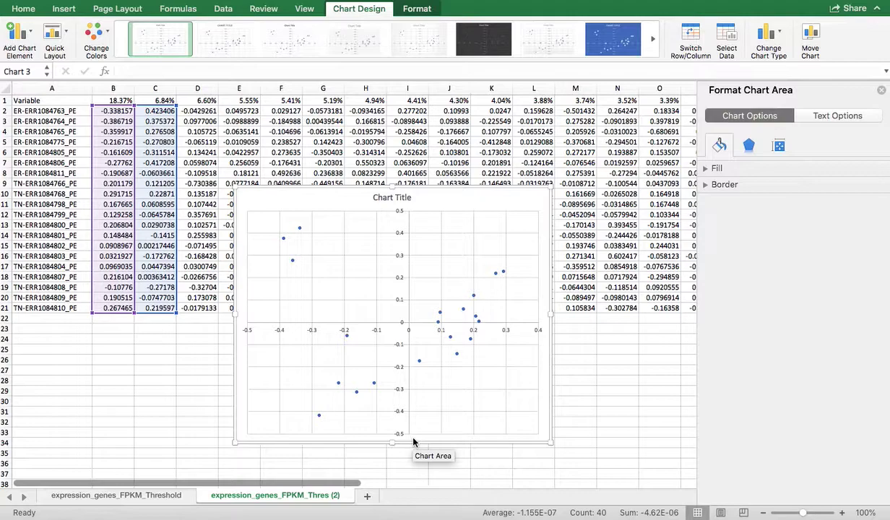
left_click(441, 292)
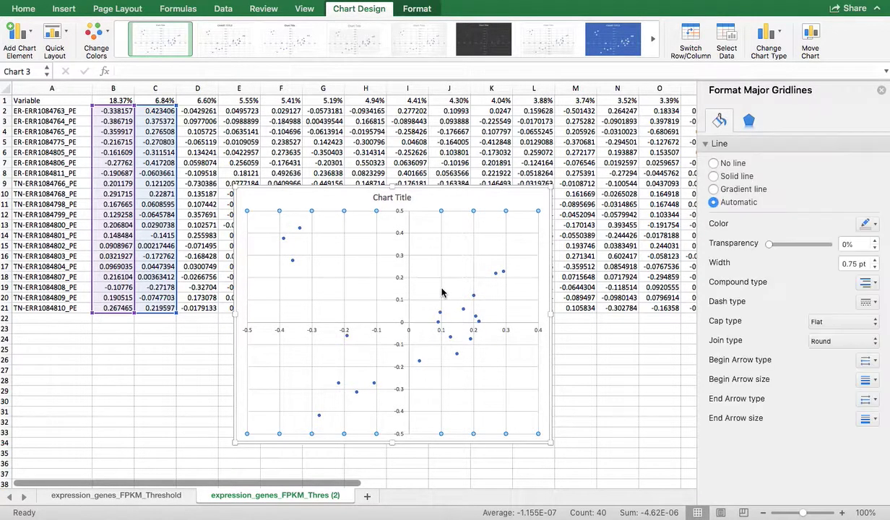
left_click(430, 279)
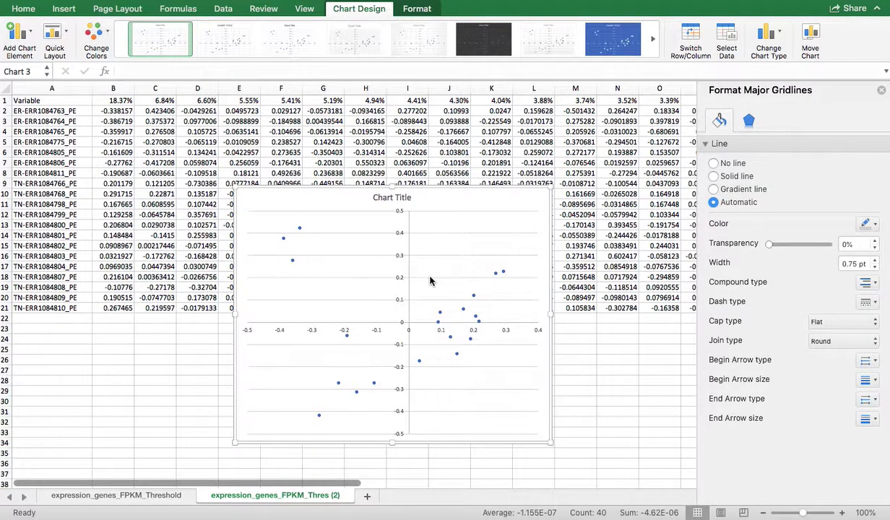
left_click(430, 280)
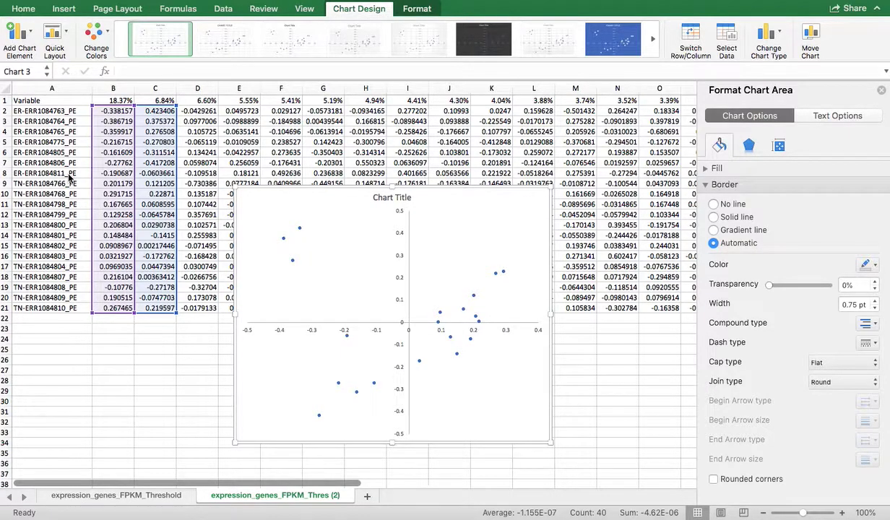
- Replace the placeholder chart title with 'PCA example (PC1 vs. PC2)'
left_click(393, 198)
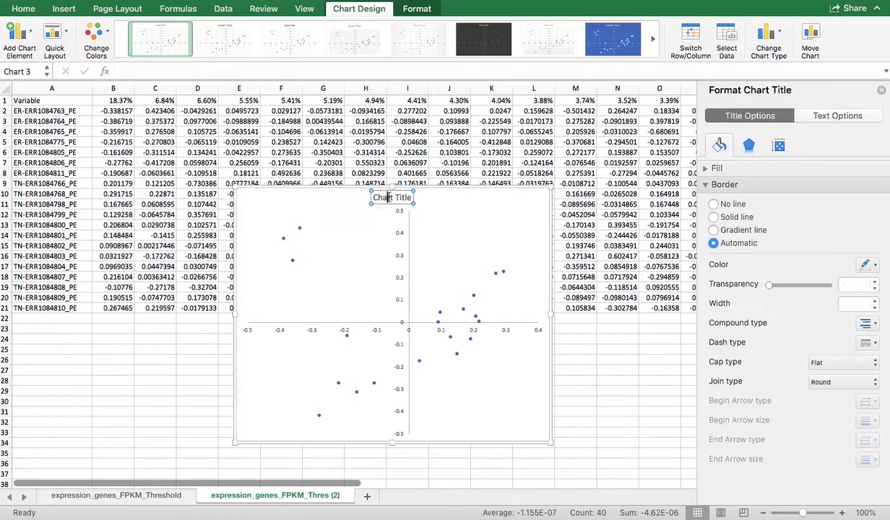
triple_click(403, 199)
type("PCA")
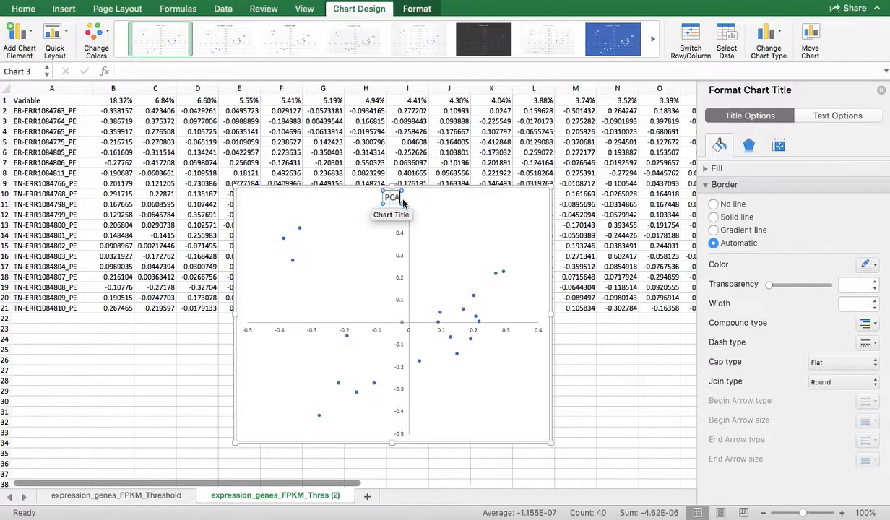
type(" example (")
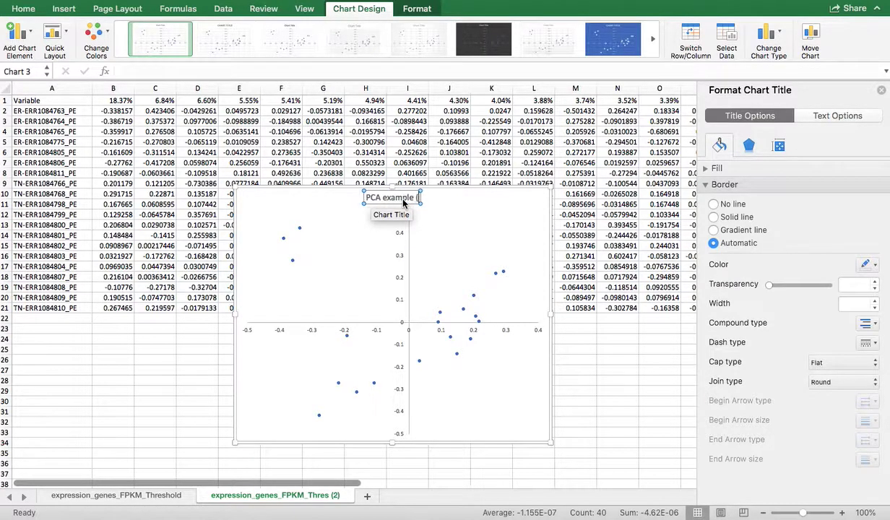
type("PC1 vs")
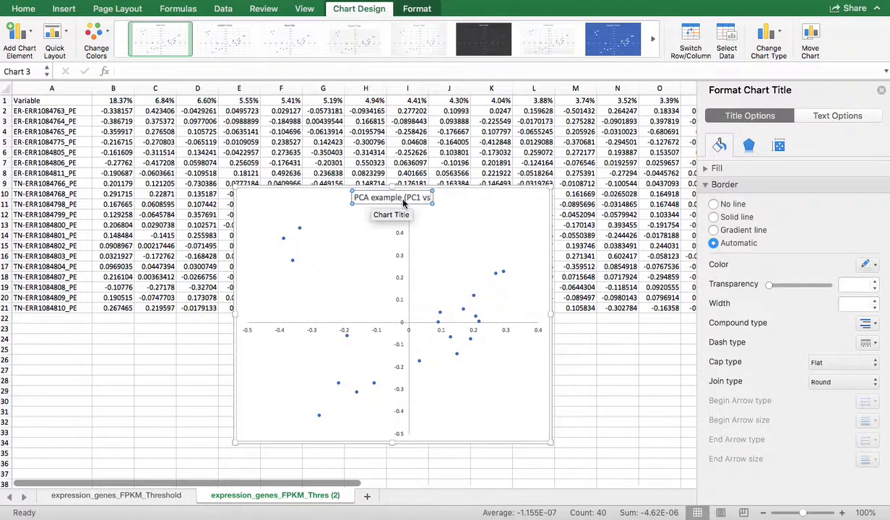
type(". PC2")
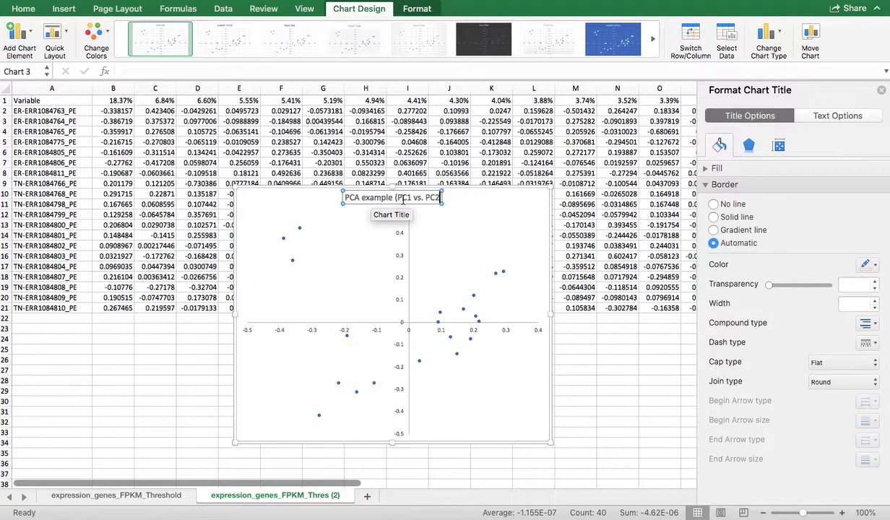
type(")")
left_click(468, 200)
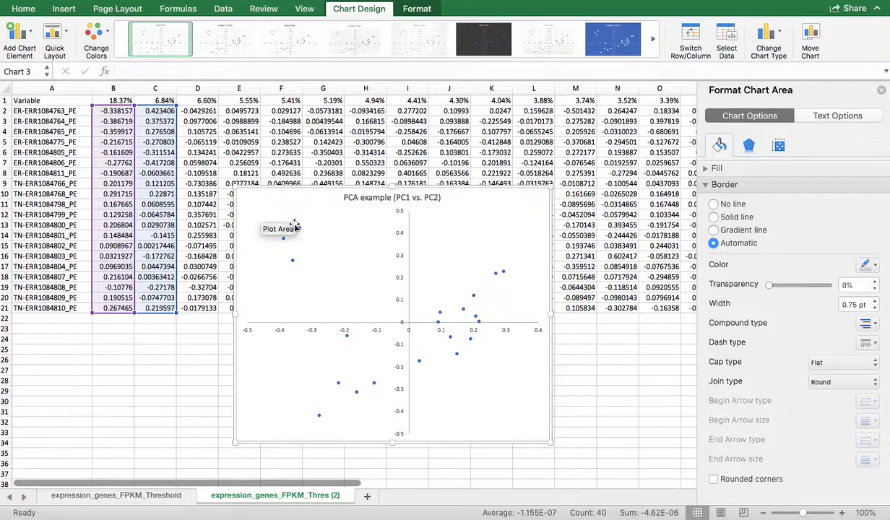
- In Select Data Source, add an ER series with X values B2:B8 and Y values C2:C8
left_click(351, 230)
right_click(354, 239)
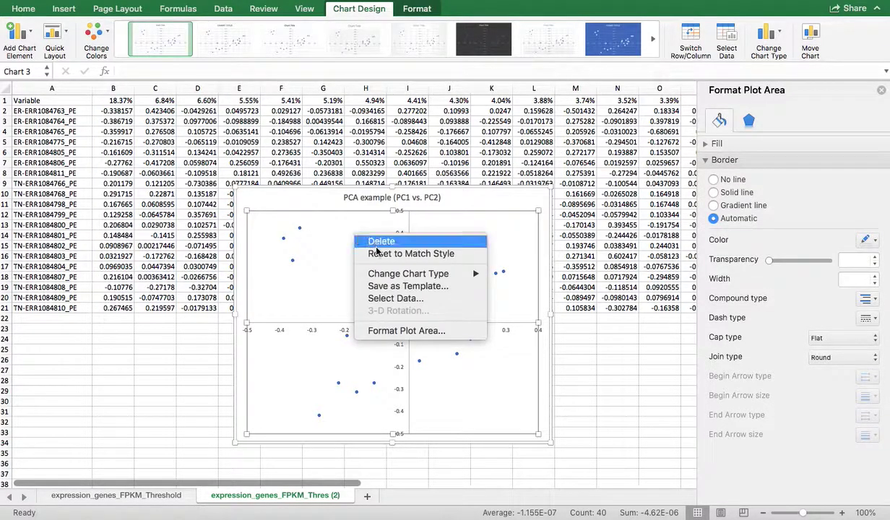
left_click(386, 298)
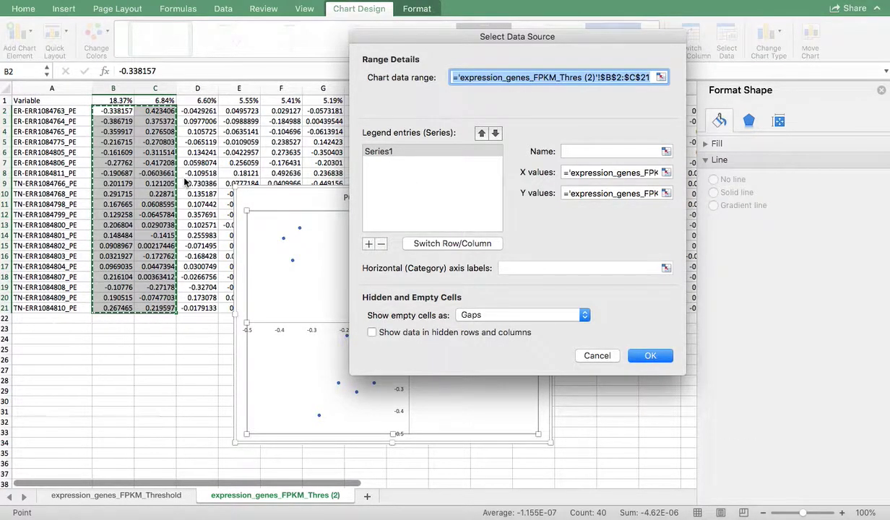
left_click(369, 245)
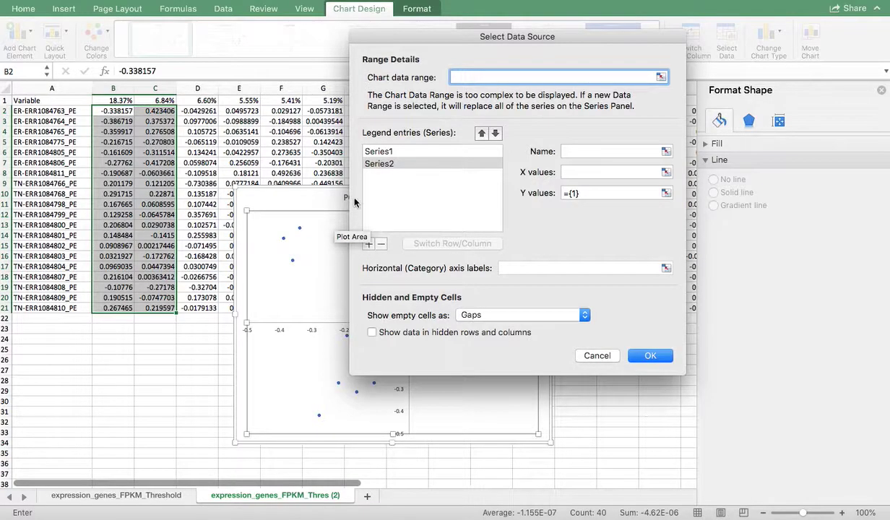
left_click(555, 153)
type("ER")
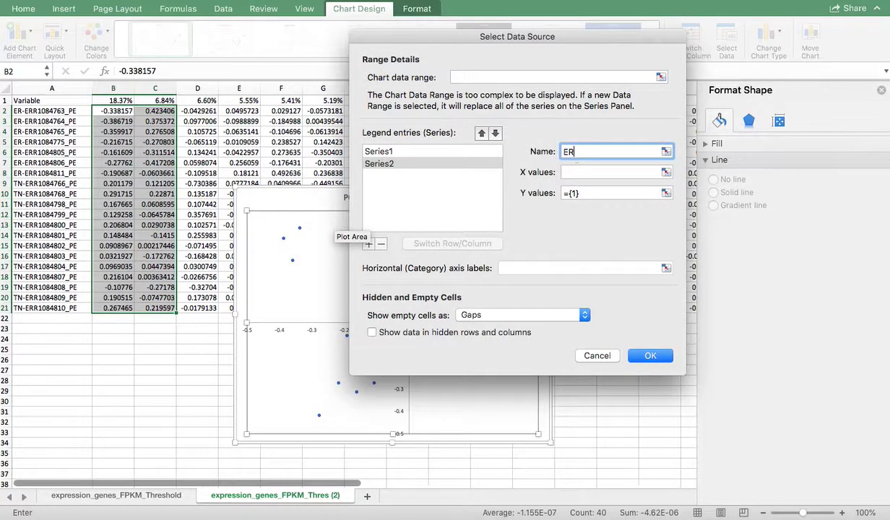
left_click(665, 172)
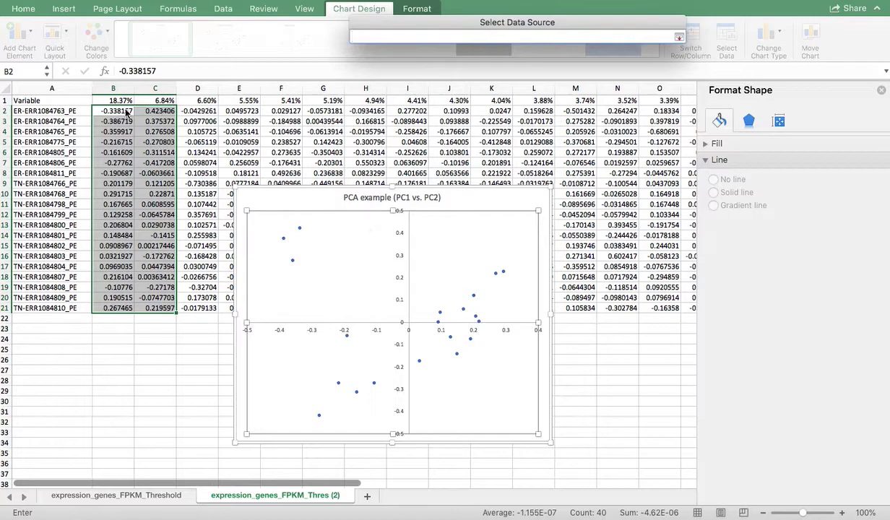
left_click_drag(121, 112, 123, 175)
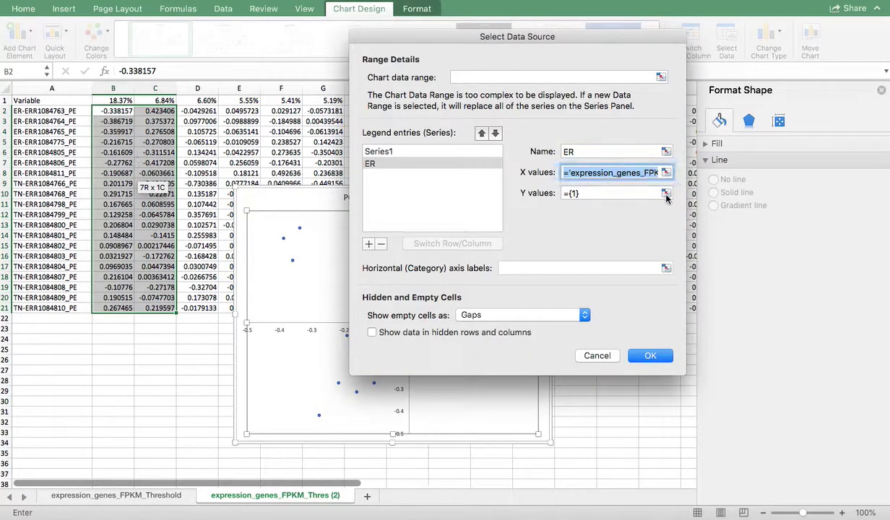
left_click(665, 193)
left_click_drag(157, 113, 162, 176)
- Add a TN series with X values B9:B21 and Y values C9:C21
left_click(368, 244)
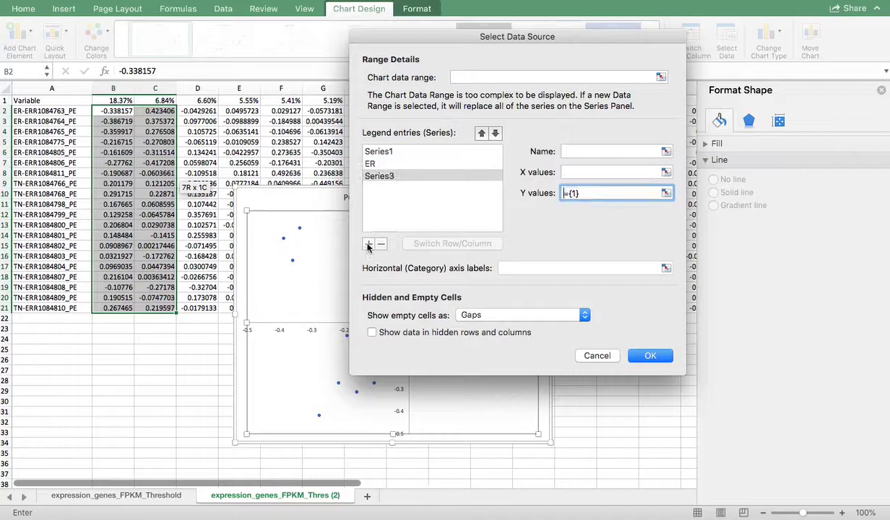
left_click(632, 153)
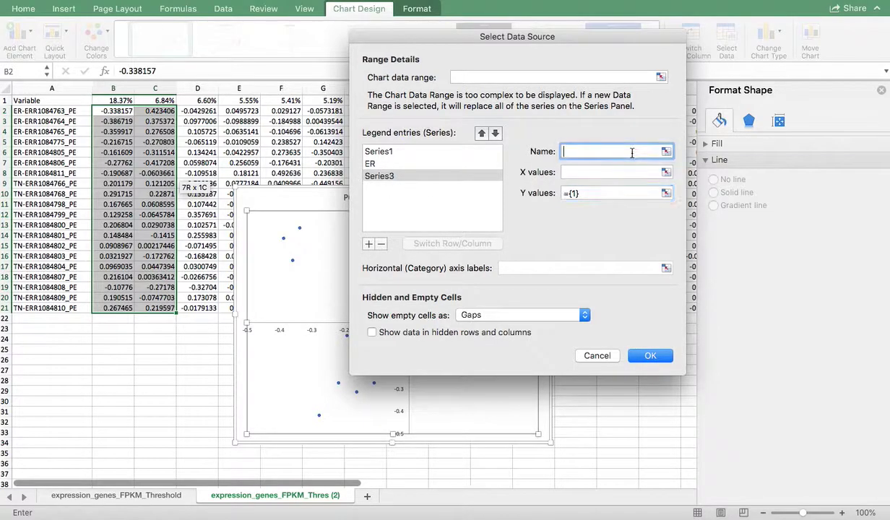
type("TN")
left_click(665, 172)
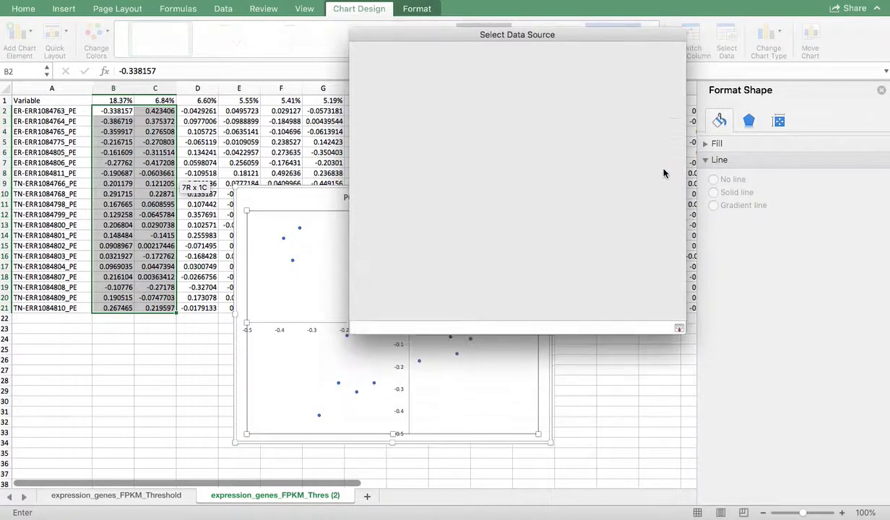
left_click_drag(117, 189, 126, 315)
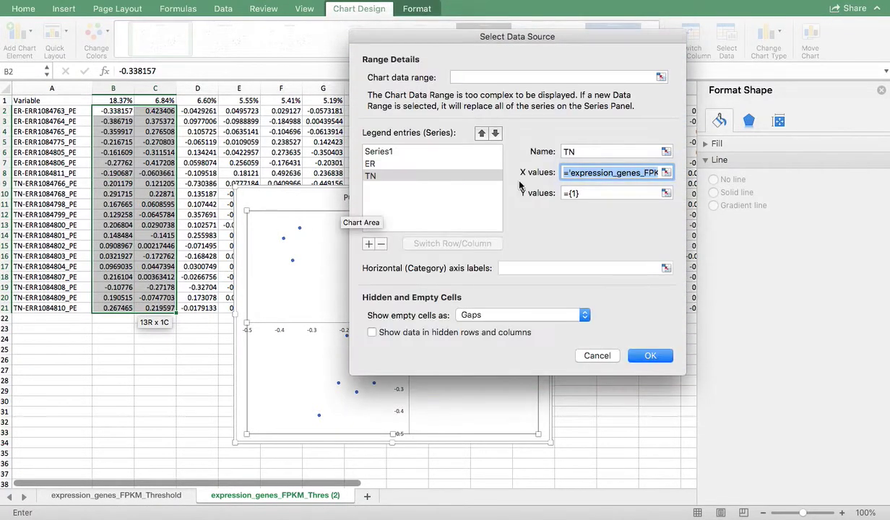
left_click(665, 194)
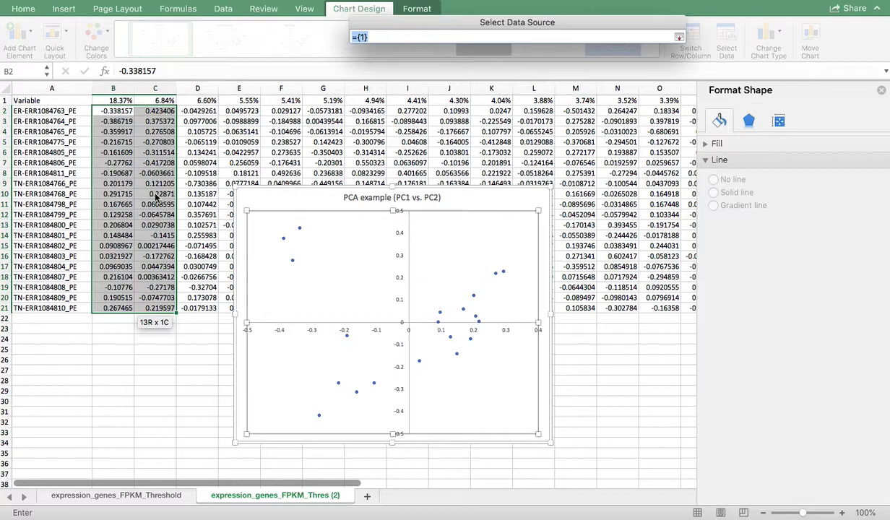
left_click_drag(156, 187, 168, 313)
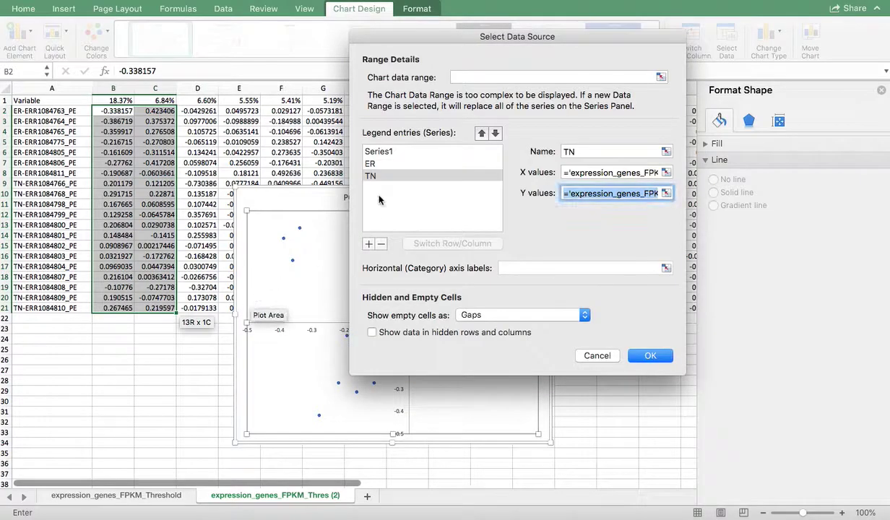
- Rename Series1 to All, keep empty cells as gaps, and apply the changes
left_click(379, 162)
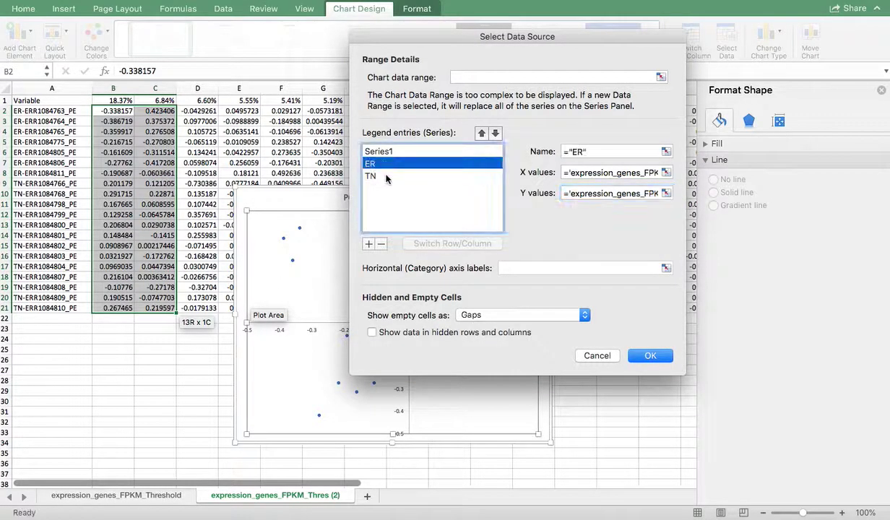
left_click(387, 176)
left_click(386, 151)
left_click(586, 151)
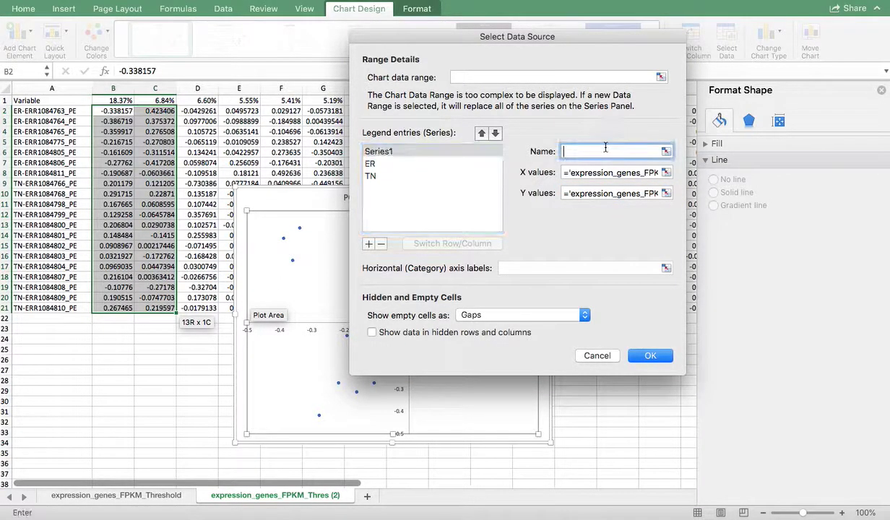
type("All")
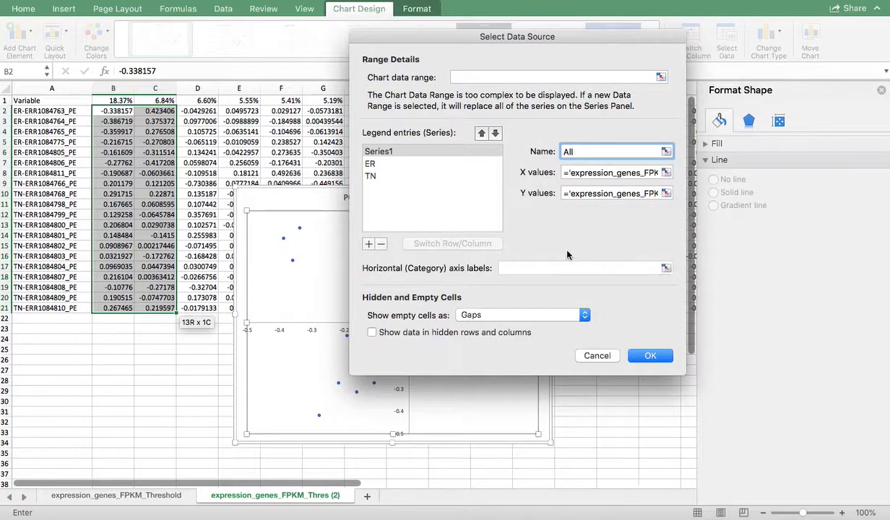
left_click(476, 315)
left_click(468, 302)
left_click(505, 76)
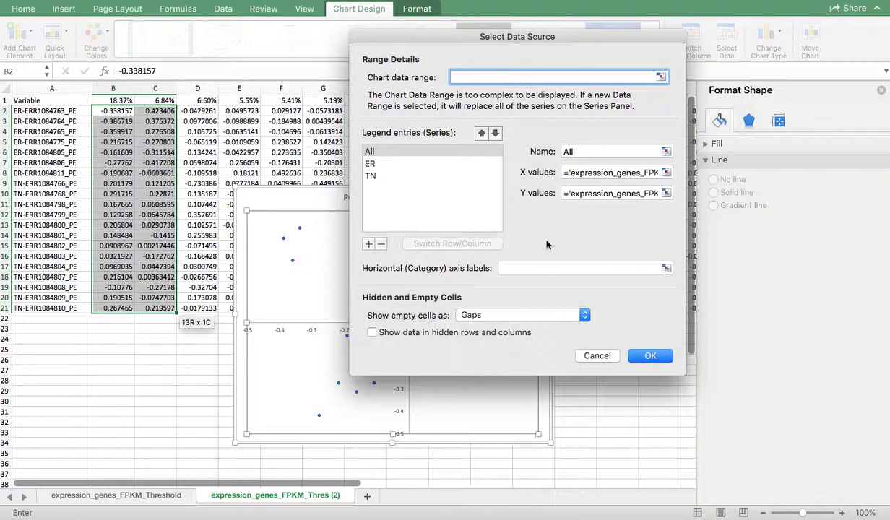
left_click(666, 267)
left_click(650, 356)
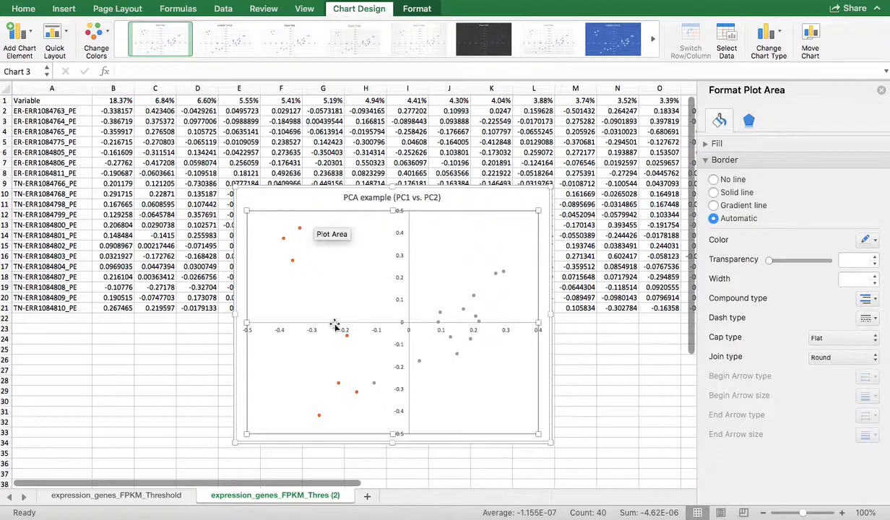
- Fill the TN series markers with solid black
left_click(474, 294)
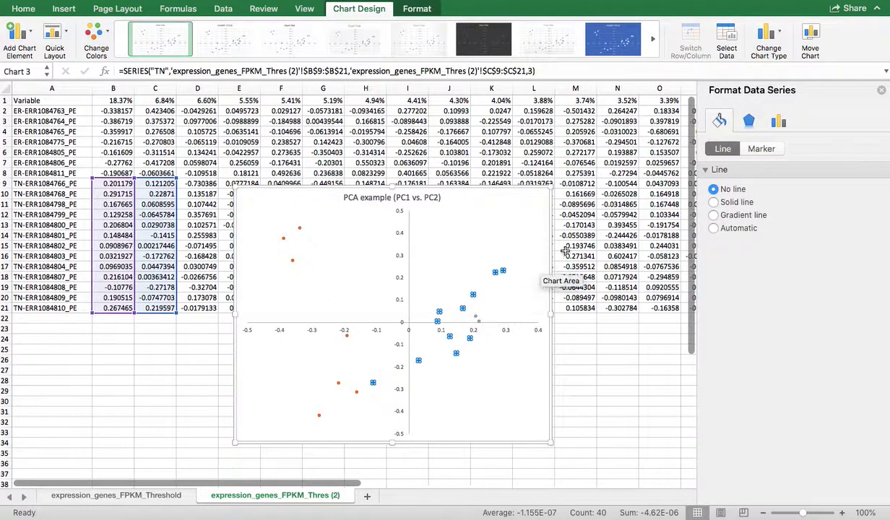
left_click(761, 149)
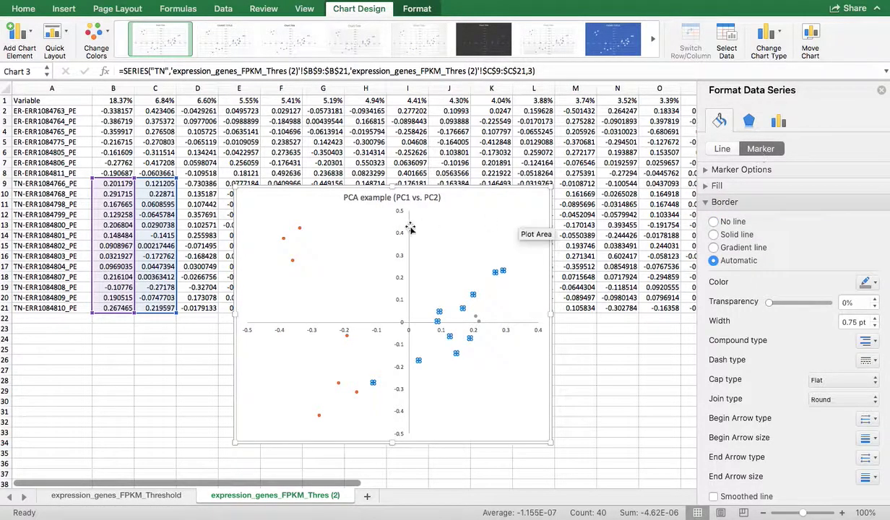
mouse_move(302, 231)
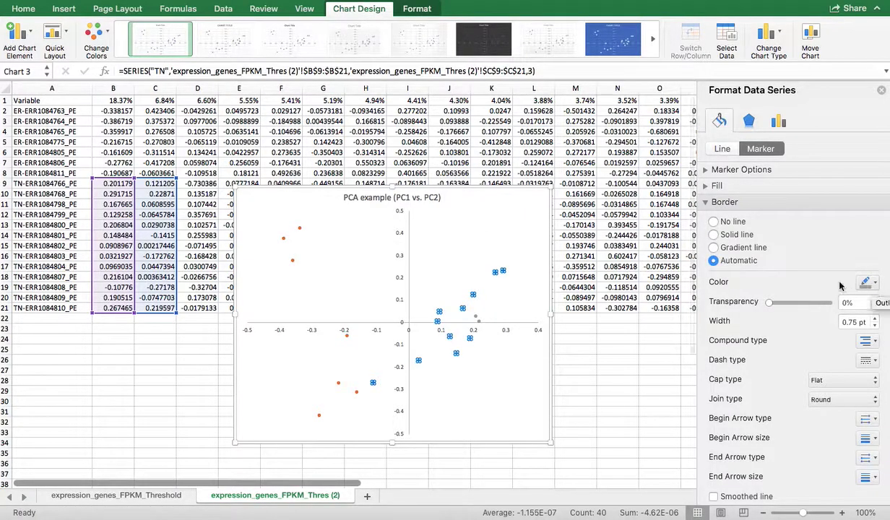
left_click(707, 202)
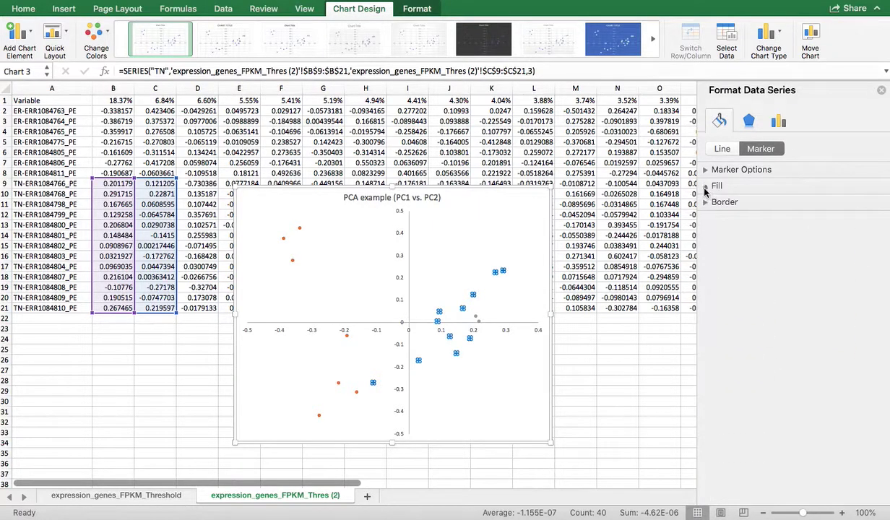
left_click(706, 186)
left_click(870, 292)
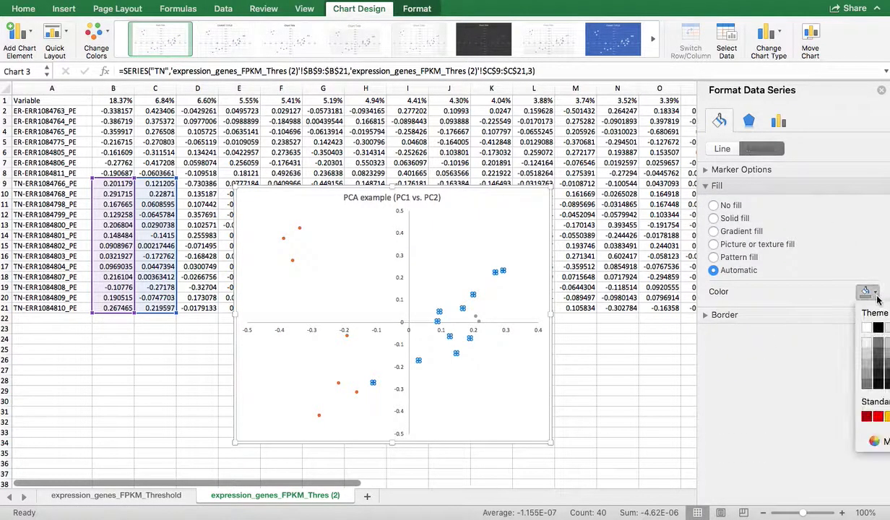
left_click(878, 383)
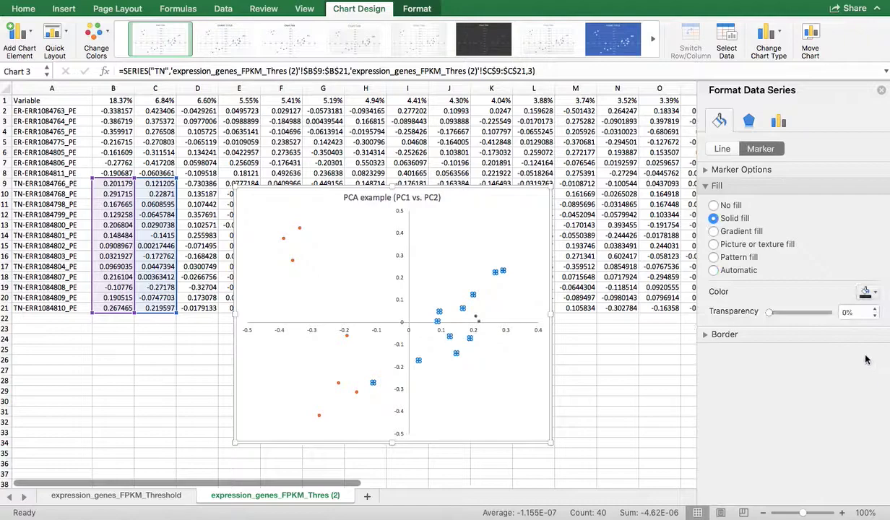
- Give the ER series markers a red fill and a red border
left_click(292, 263)
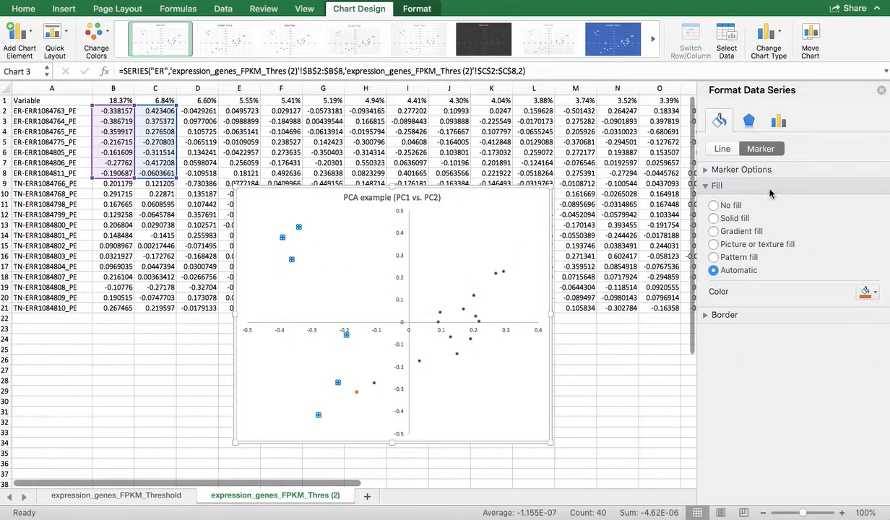
left_click(876, 294)
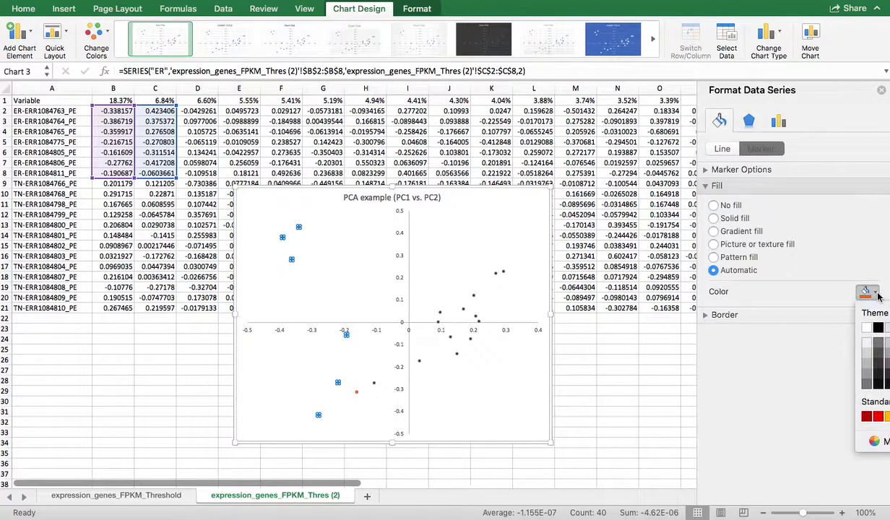
left_click(876, 417)
left_click(376, 407)
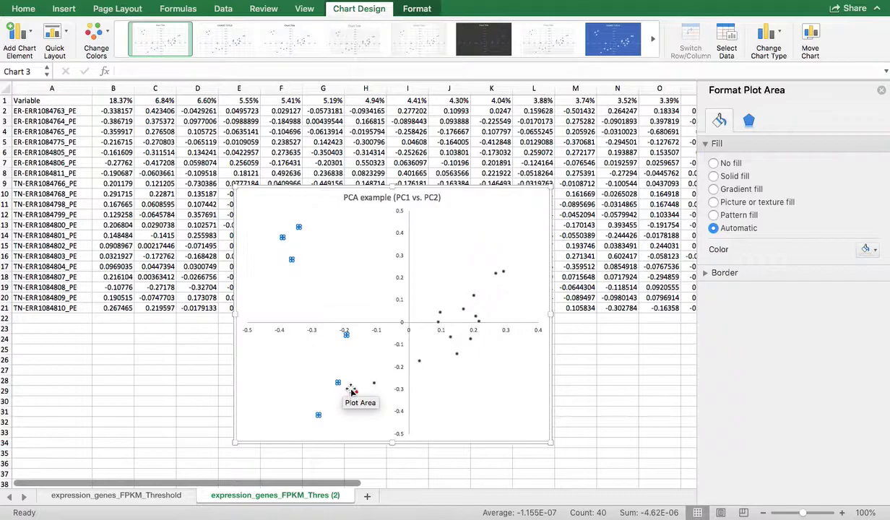
left_click(352, 391)
left_click(761, 148)
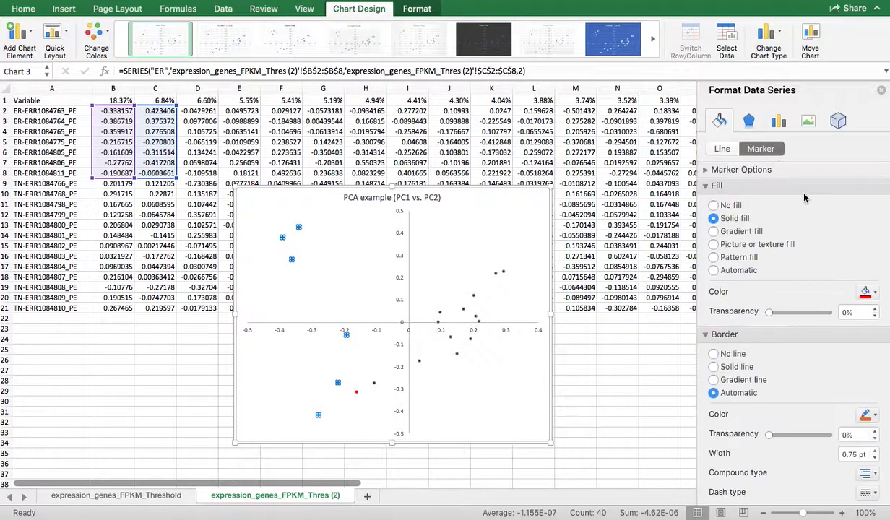
left_click(870, 414)
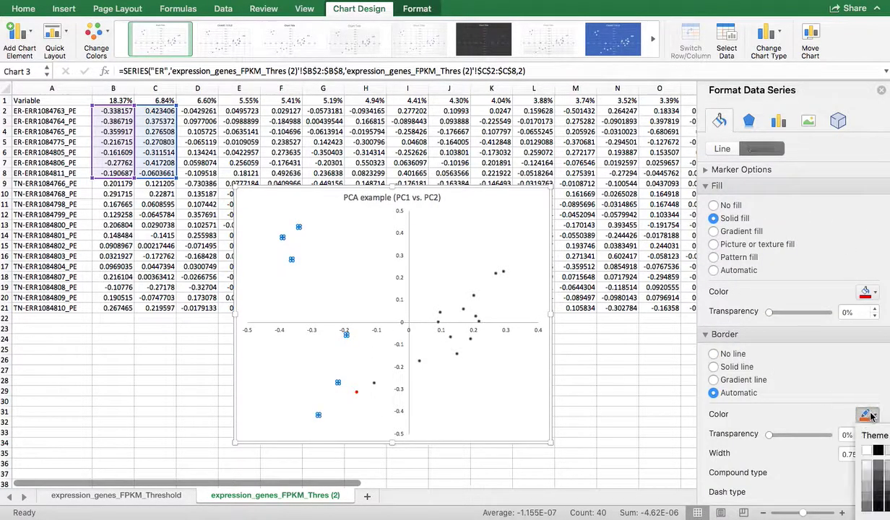
left_click(878, 499)
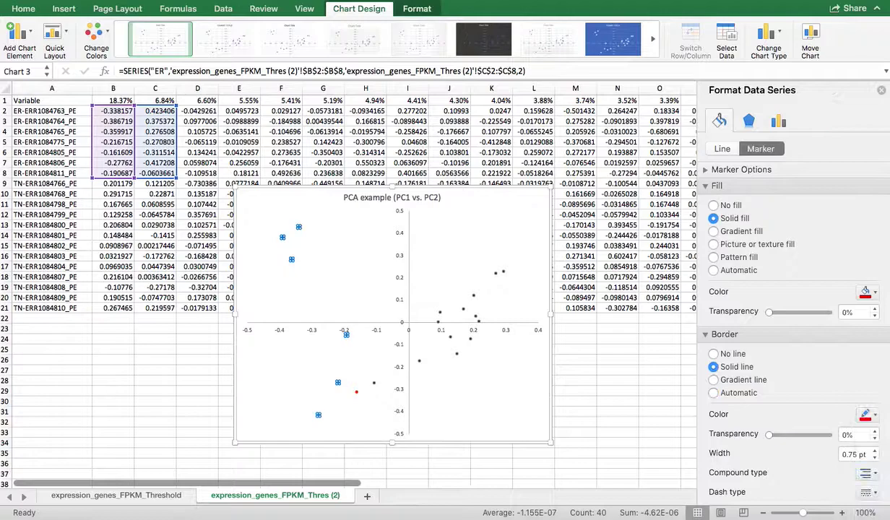
- Set the TN markers' border to a solid line
left_click(419, 361)
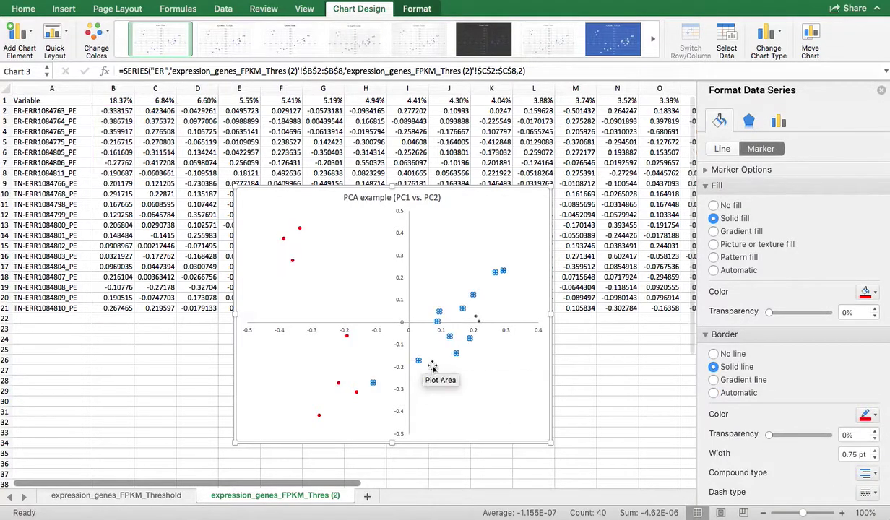
left_click(870, 415)
left_click(845, 437)
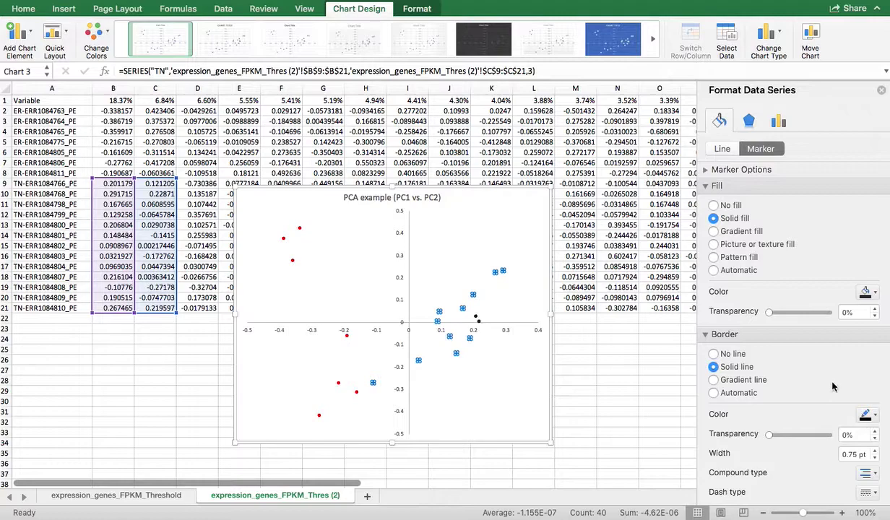
left_click(474, 386)
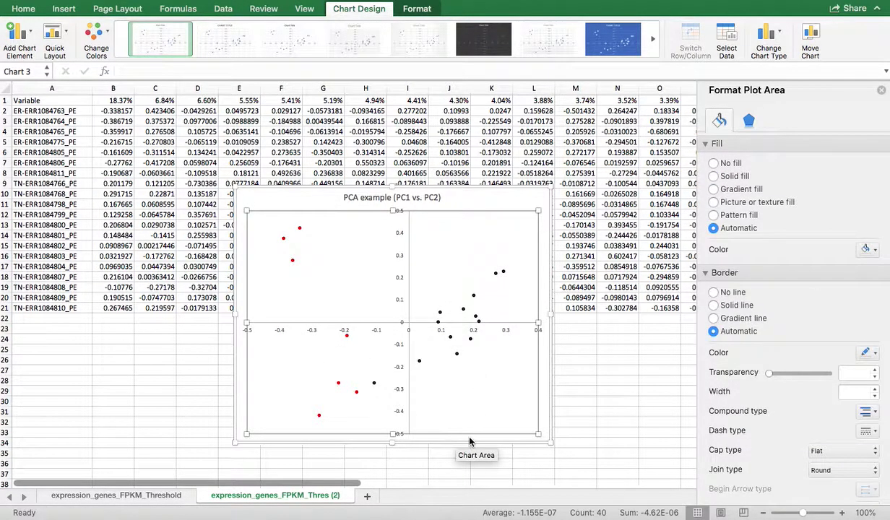
- Add value data labels to the ER series points
left_click(496, 201)
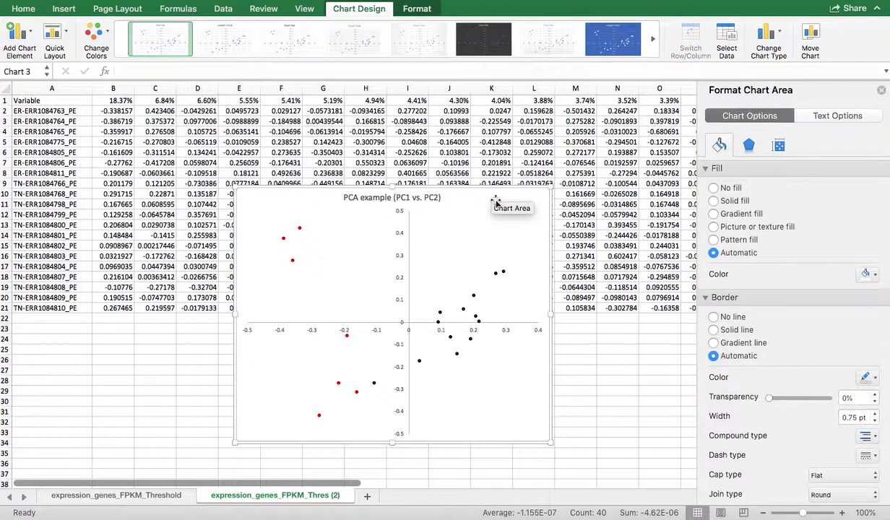
left_click(301, 228)
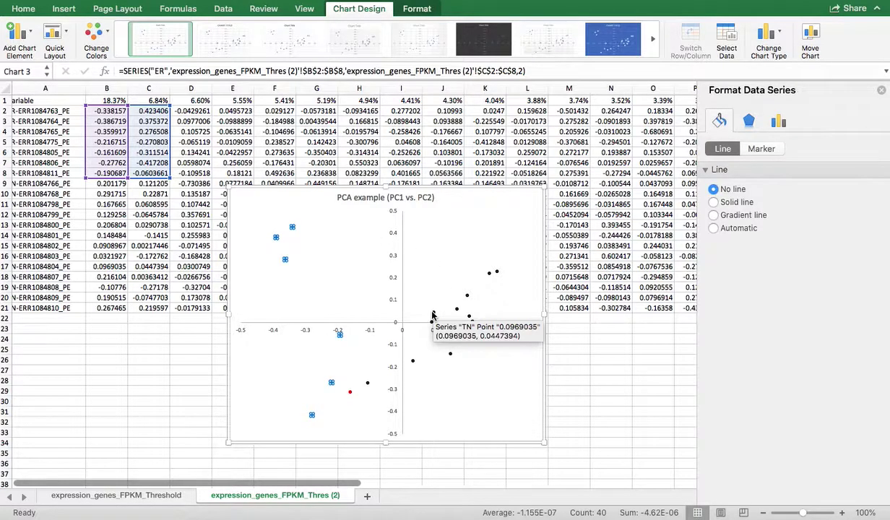
right_click(294, 229)
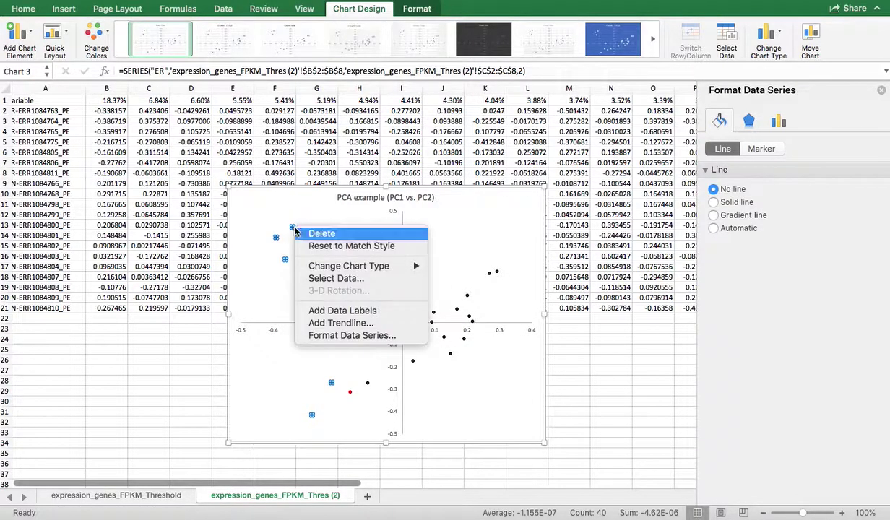
left_click(337, 310)
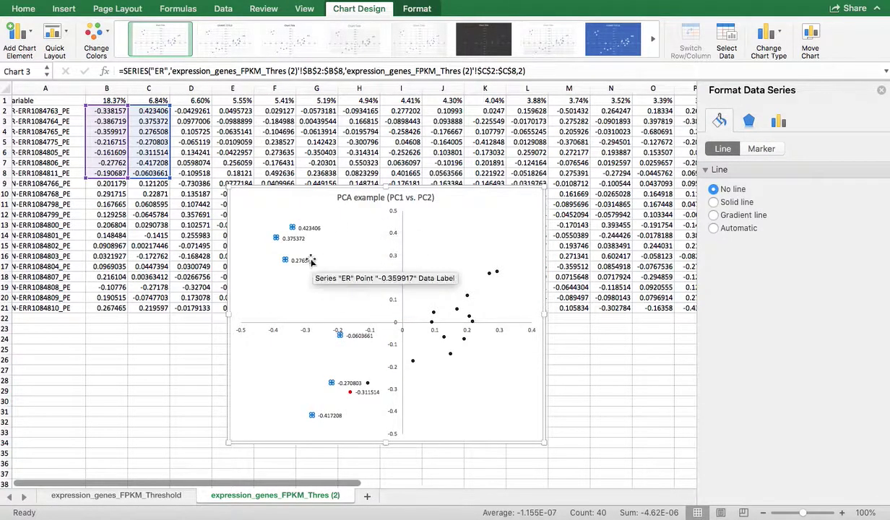
left_click(309, 228)
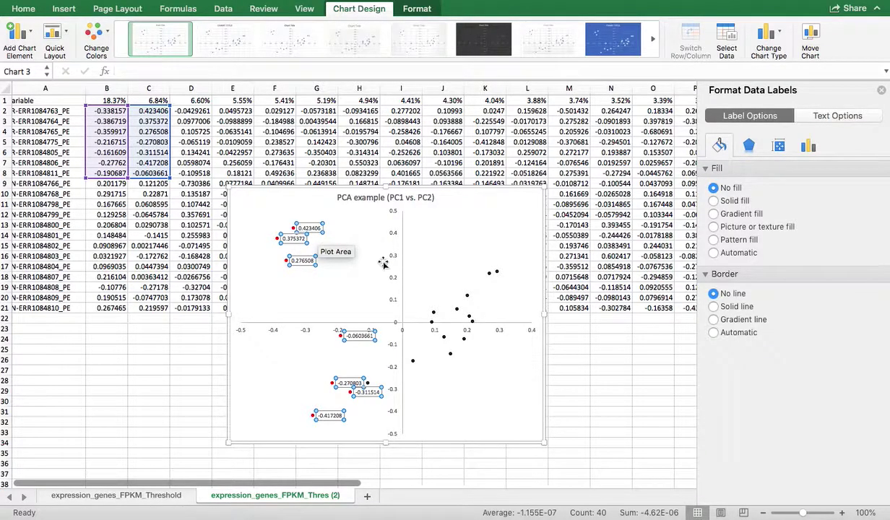
- Add value data labels to the TN series points
left_click(457, 311)
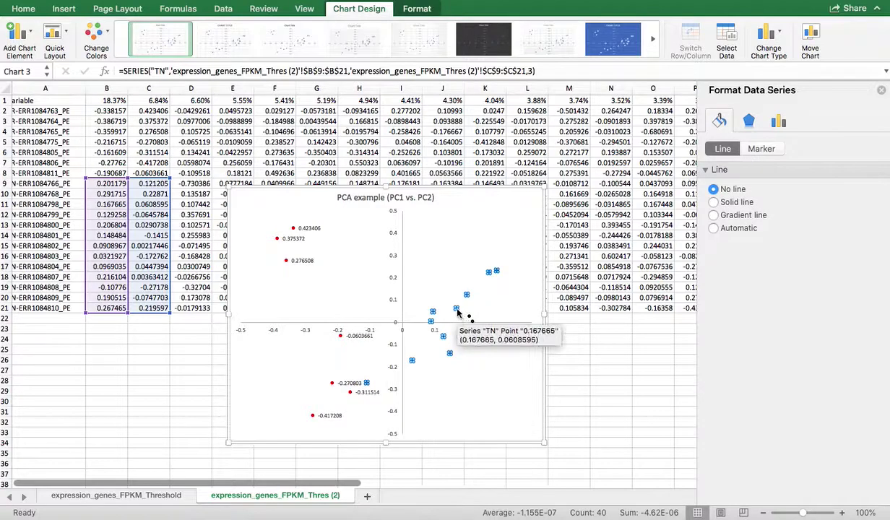
right_click(458, 312)
left_click(498, 359)
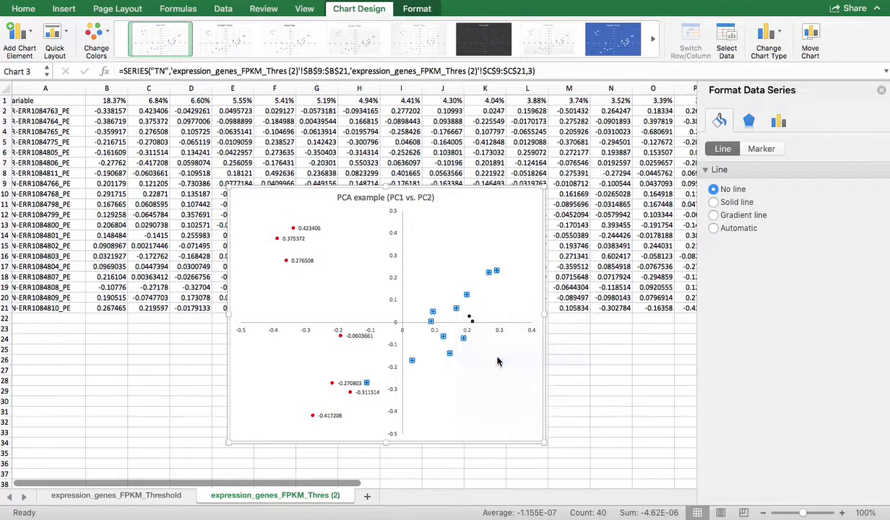
left_click(597, 355)
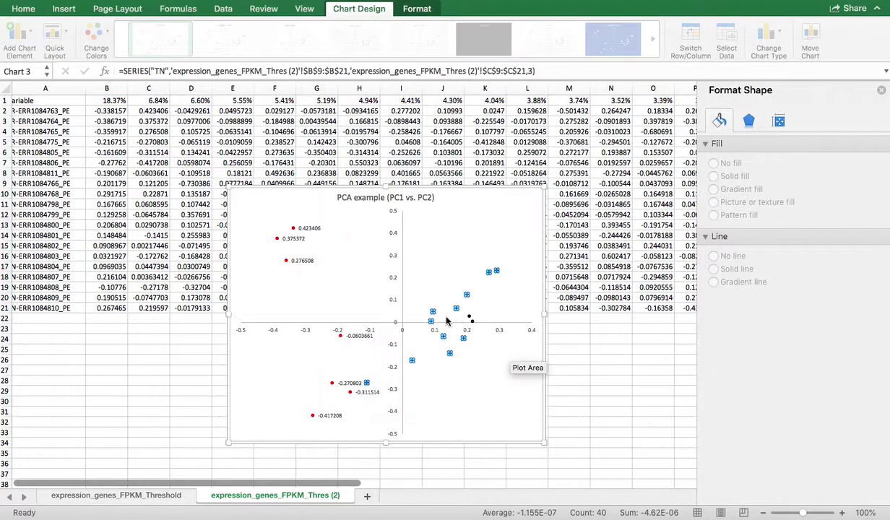
right_click(434, 315)
left_click(480, 396)
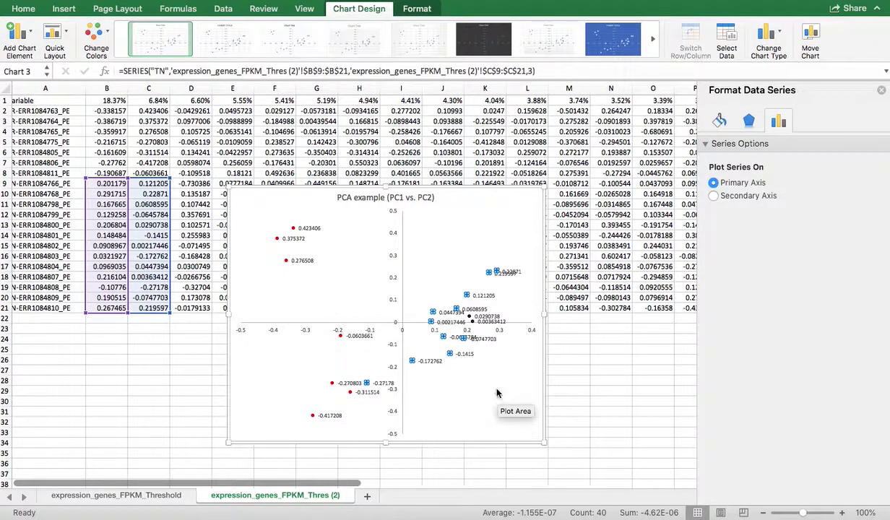
left_click(502, 362)
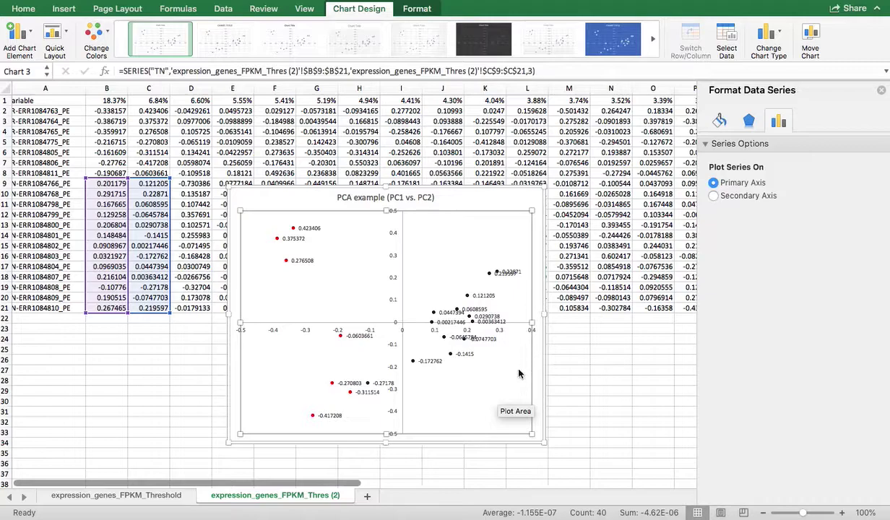
- Change the top ER point's label from 0.423406 to ERR1084763
left_click(310, 228)
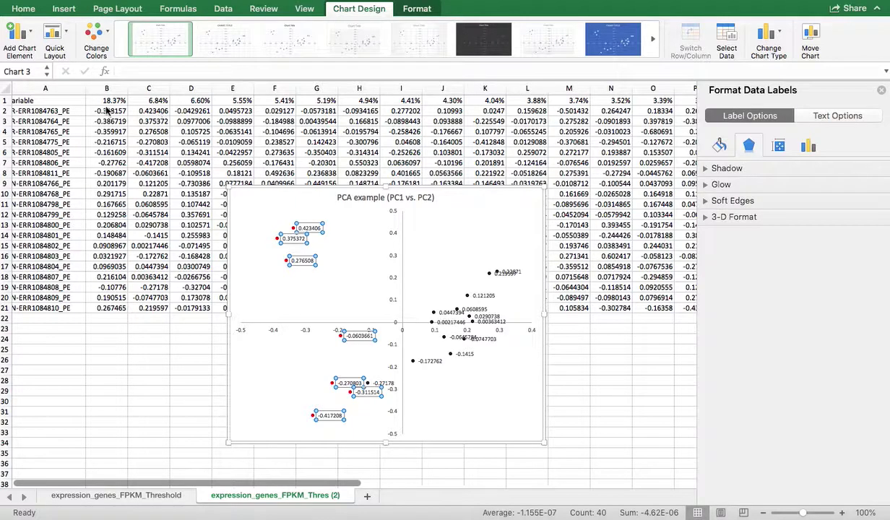
left_click(309, 228)
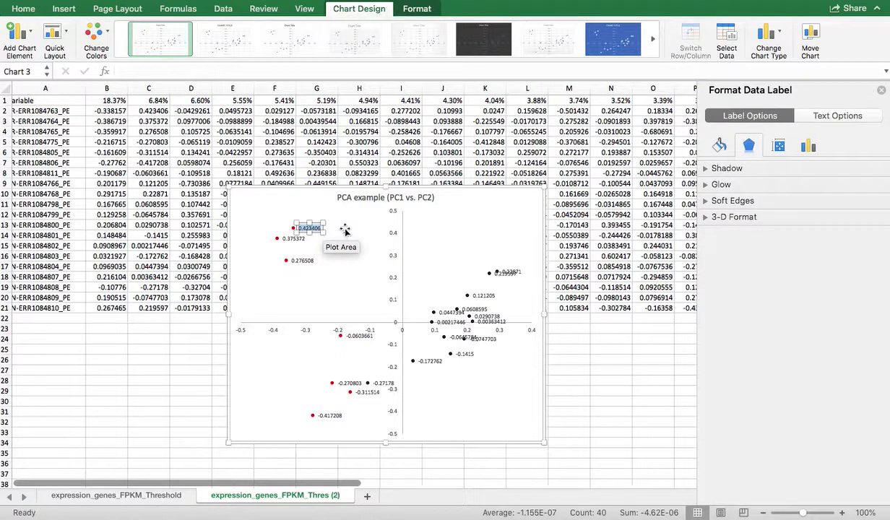
type("ERR")
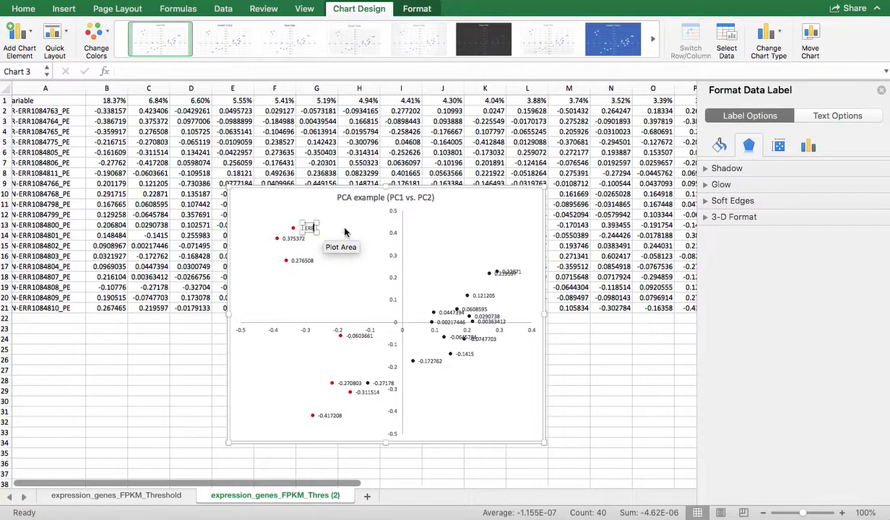
type("108")
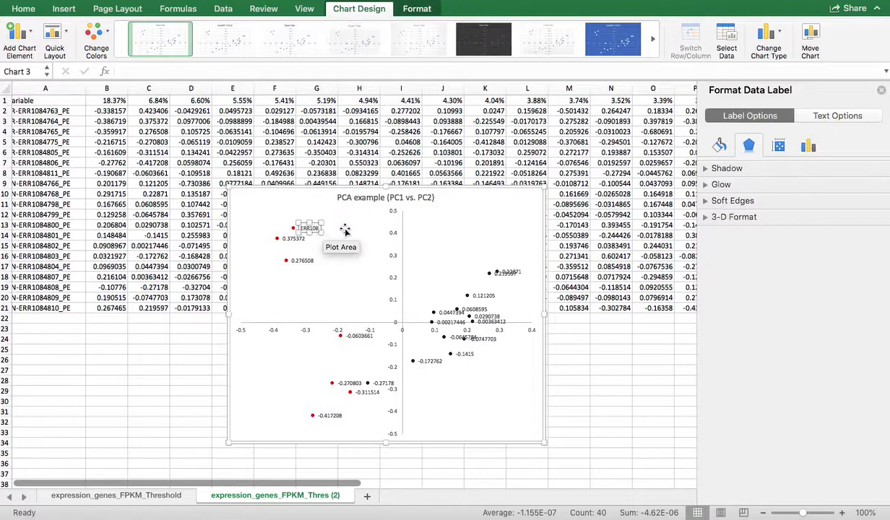
type("4763")
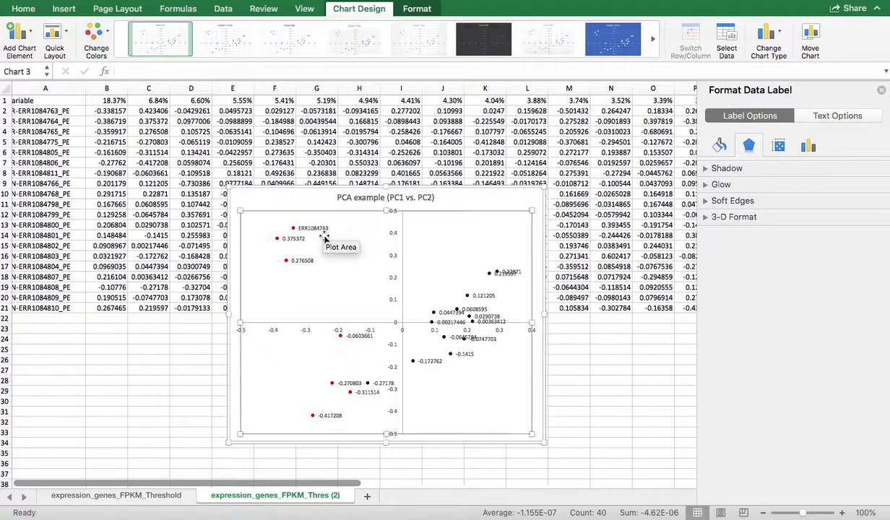
left_click(323, 236)
- Select the 0.375372 label and view its text formatting options
key("Down")
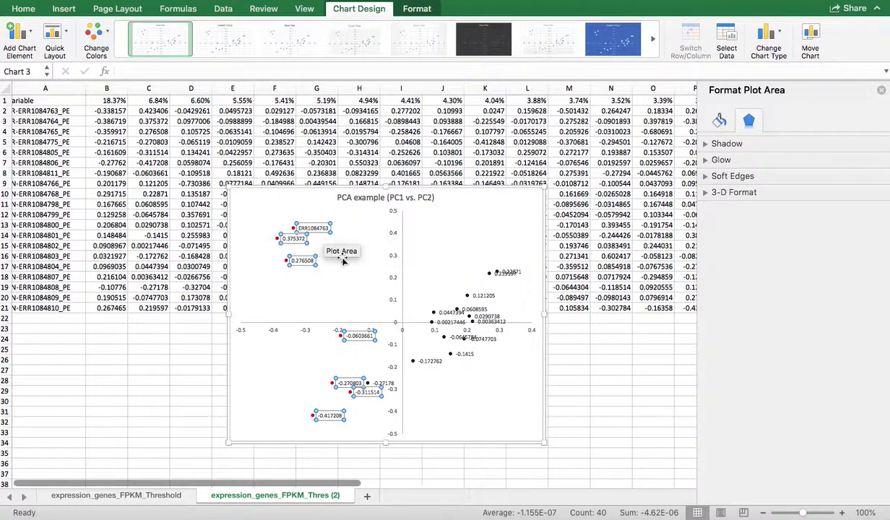
left_click(292, 239)
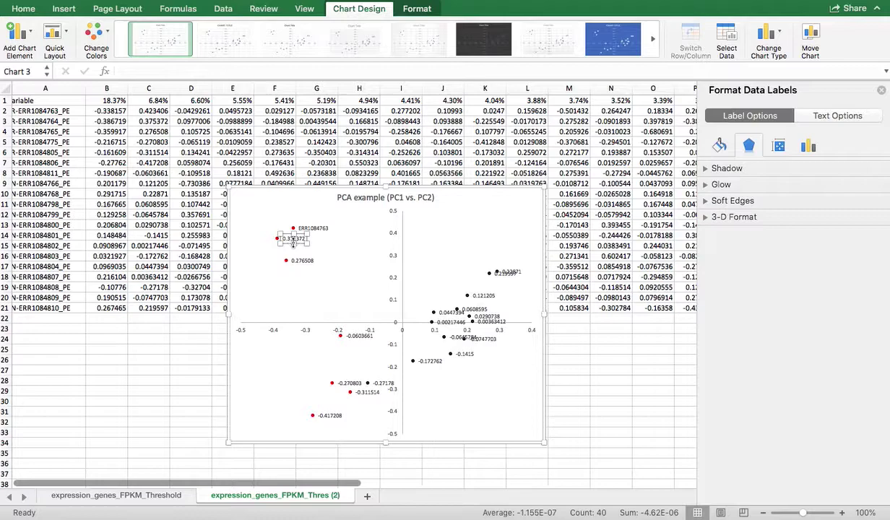
left_click(815, 116)
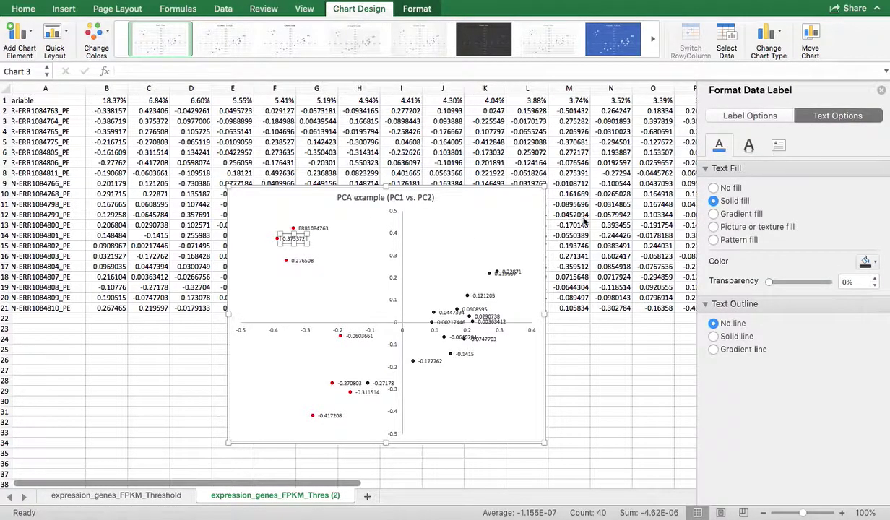
left_click(607, 286)
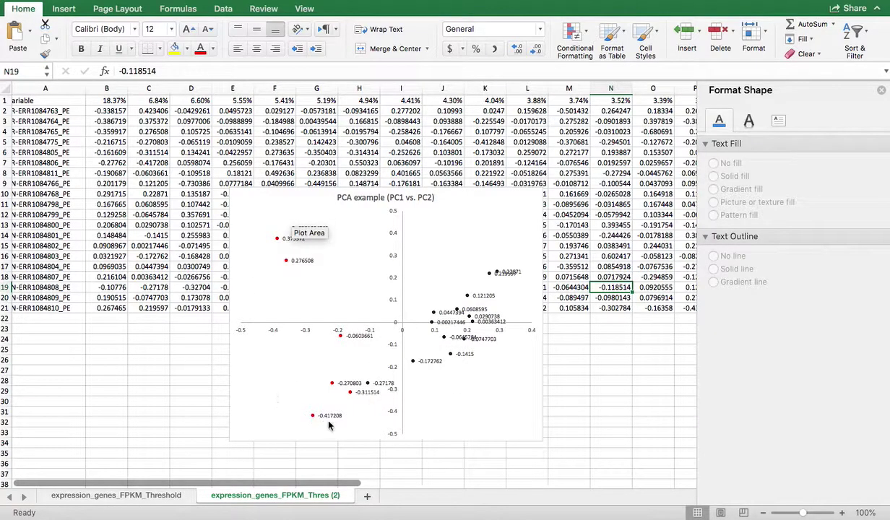
- Place the chart legend at the Bottom via Add Chart Element > Legend
mouse_move(314, 421)
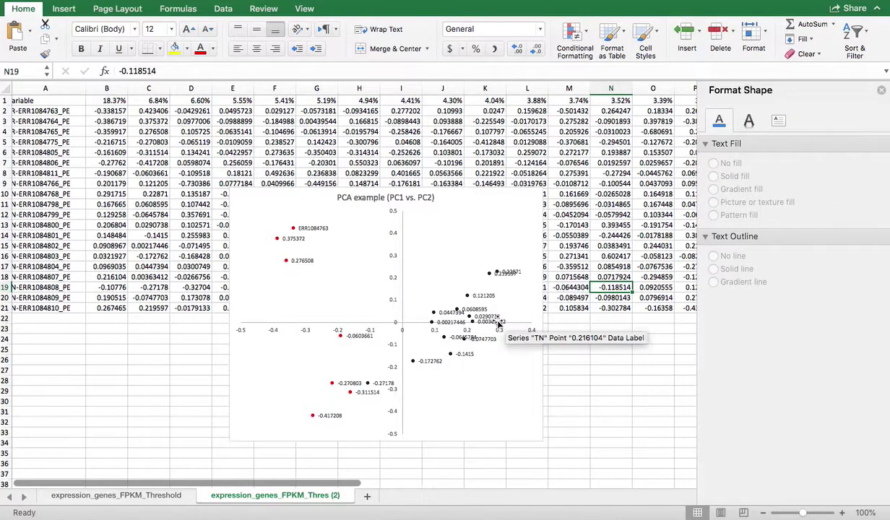
left_click(462, 207)
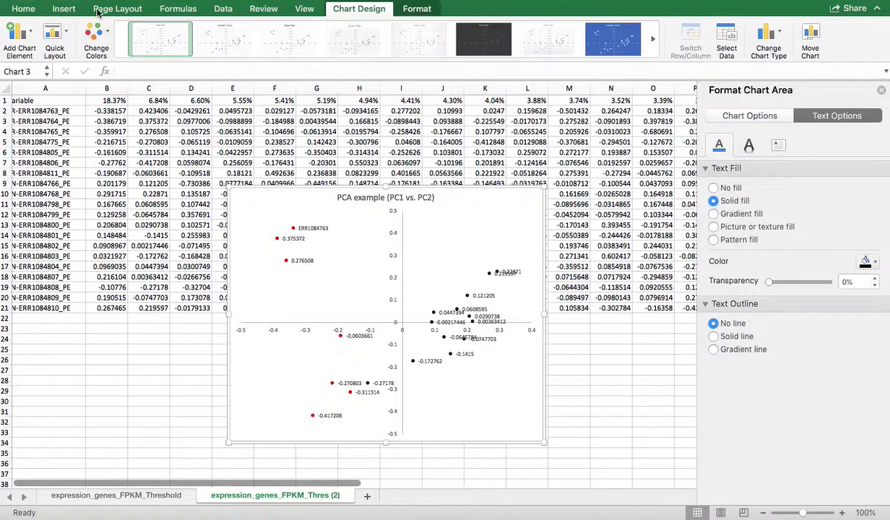
left_click(53, 37)
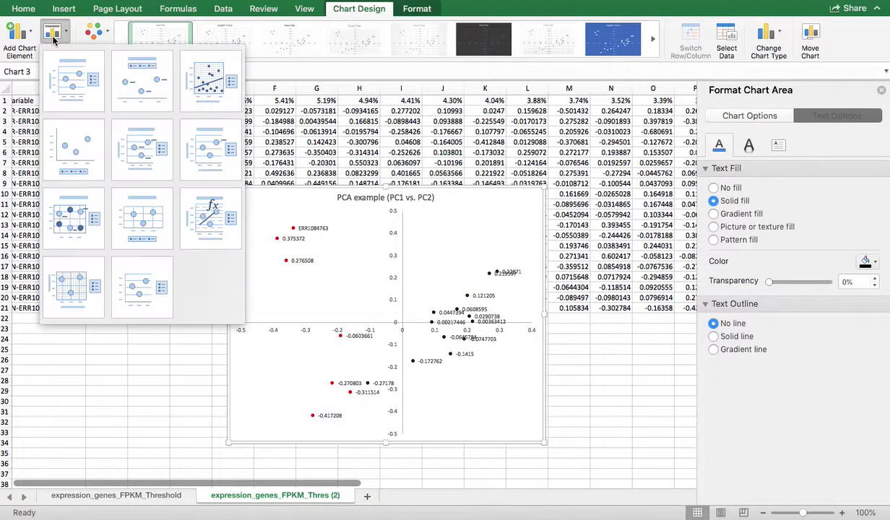
left_click(31, 38)
left_click(20, 34)
mouse_move(65, 166)
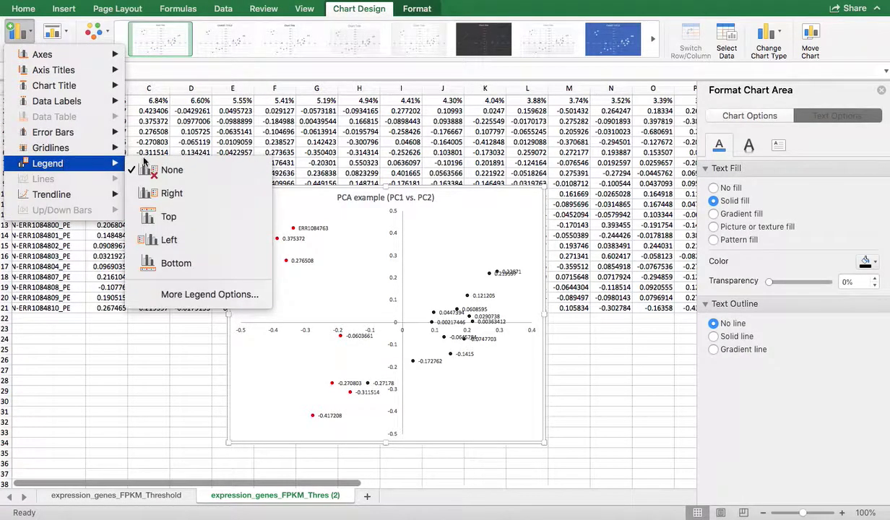
left_click(189, 263)
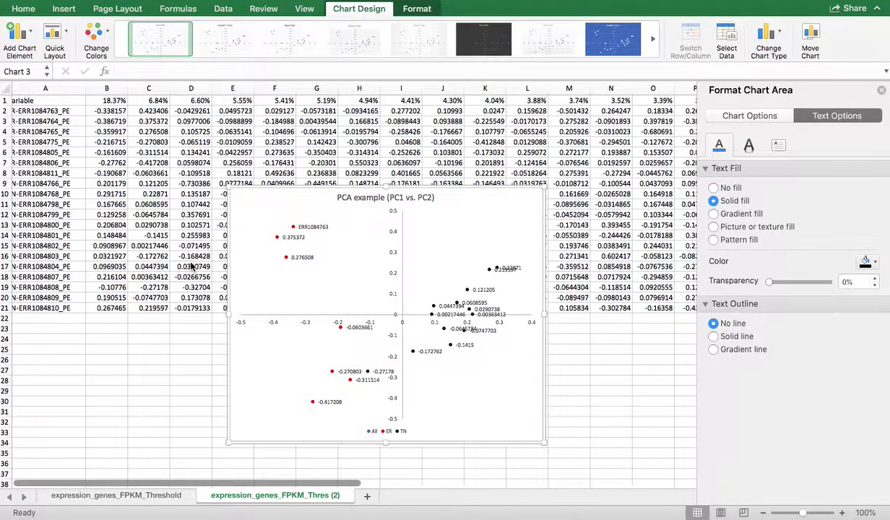